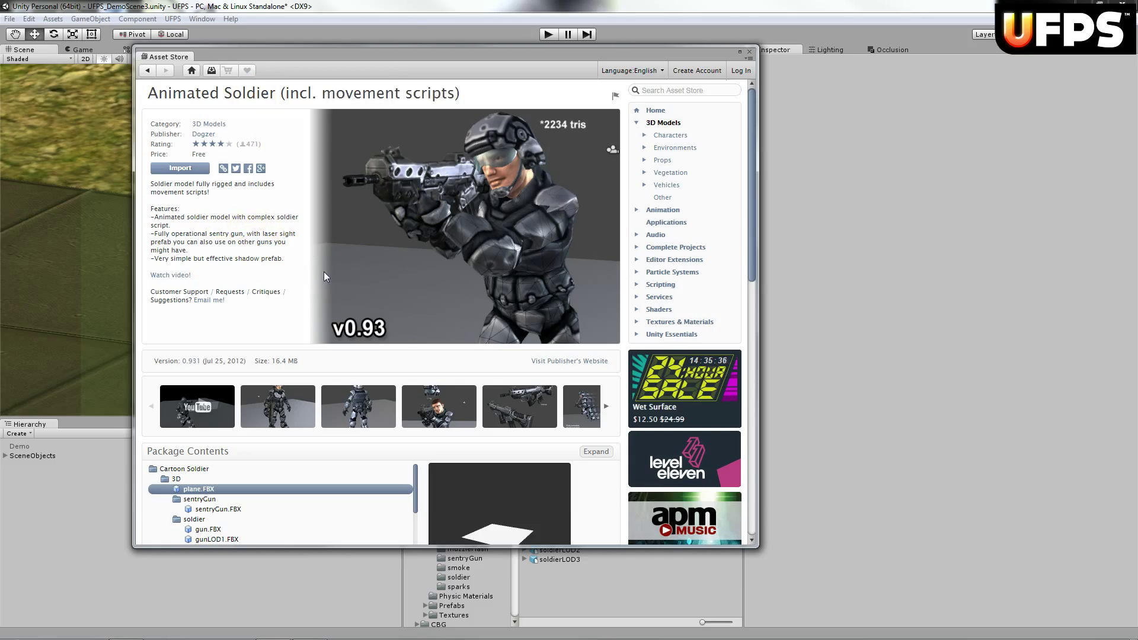
# - Search the project assets for "herohd" and add the HeroHDWeapons prefab to the scene hierarchy
pyautogui.click(546, 437)
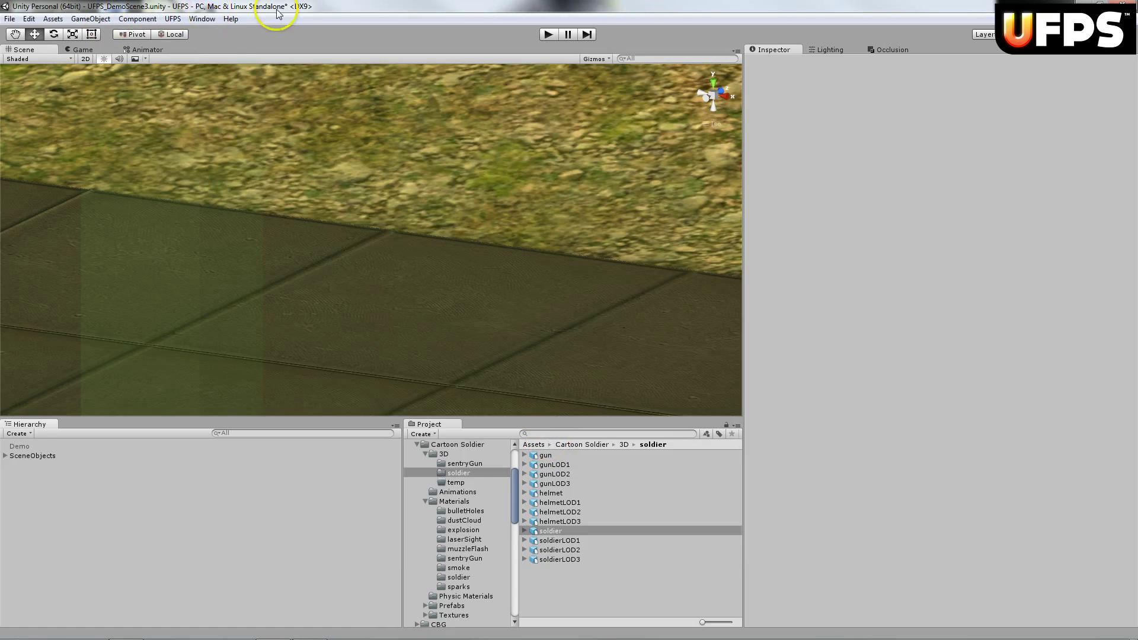
pyautogui.click(19, 446)
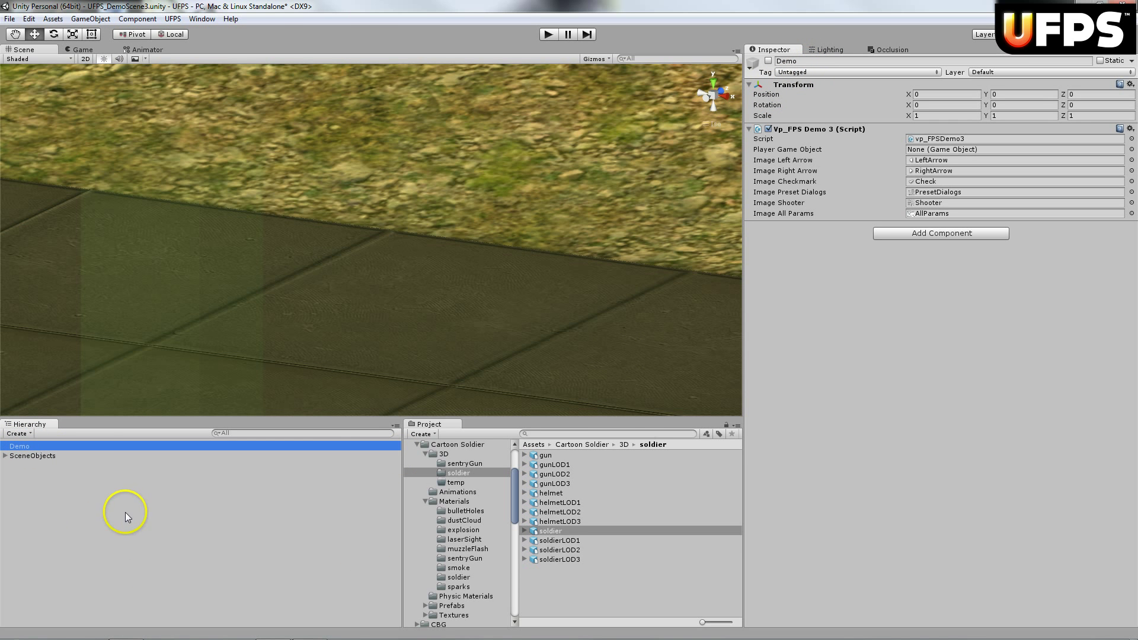
pyautogui.click(626, 435)
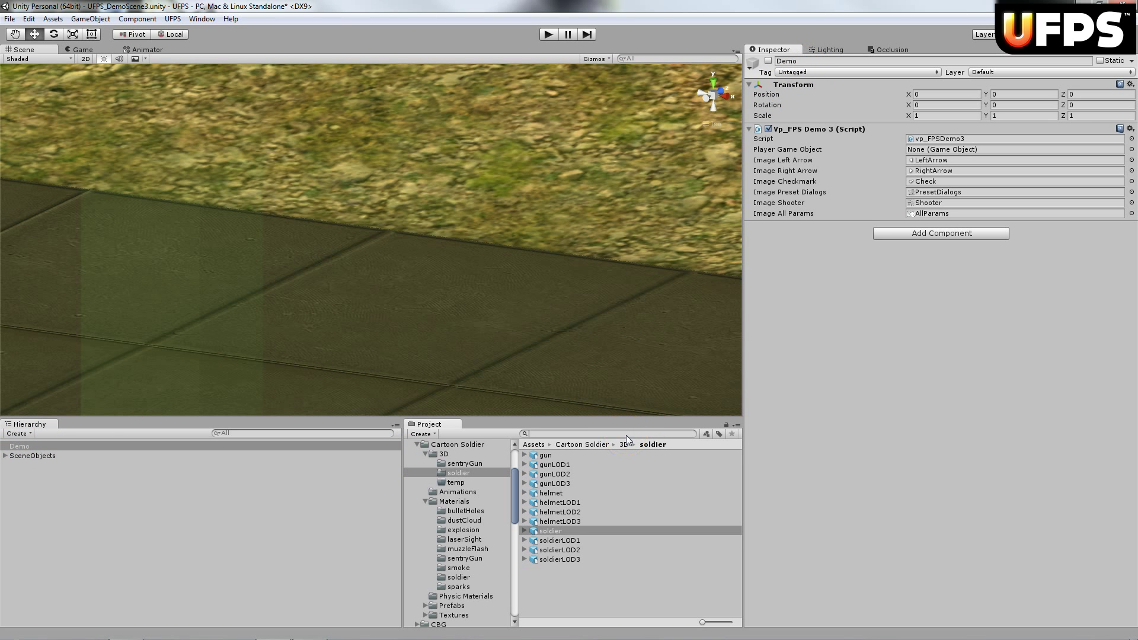
pyautogui.write('herod')
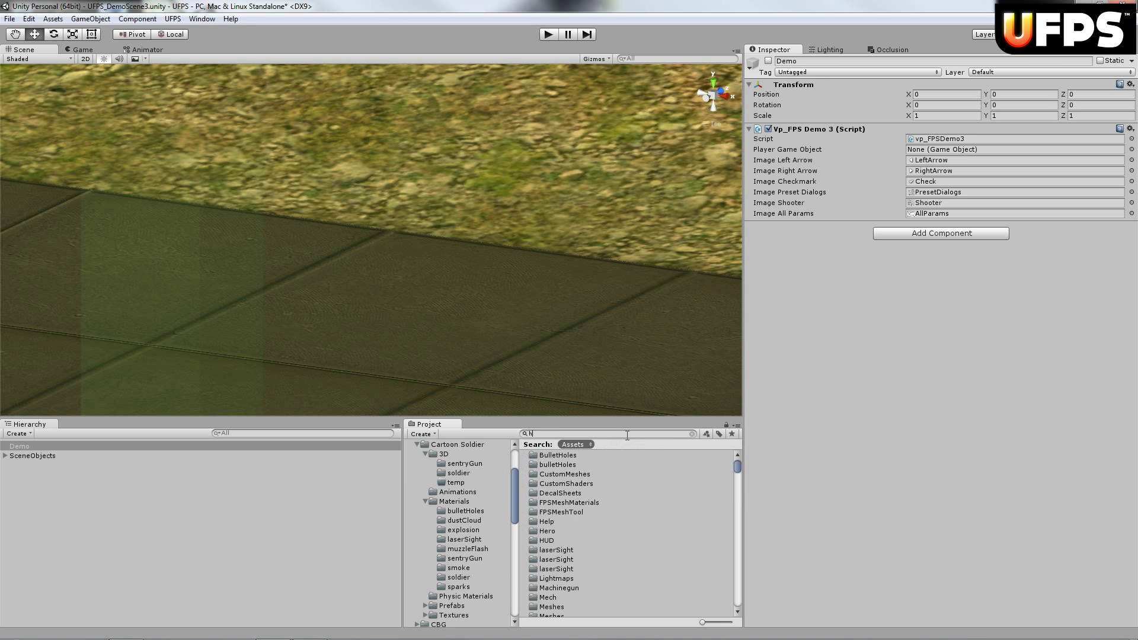
pyautogui.press('BackSpace')
pyautogui.write('hd')
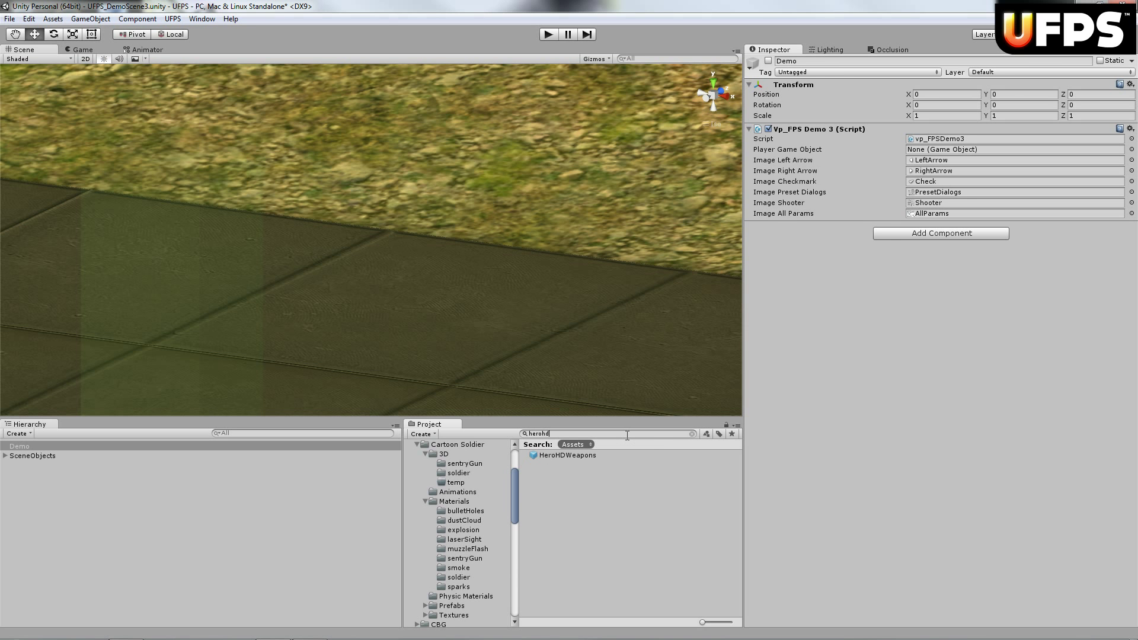
pyautogui.click(582, 459)
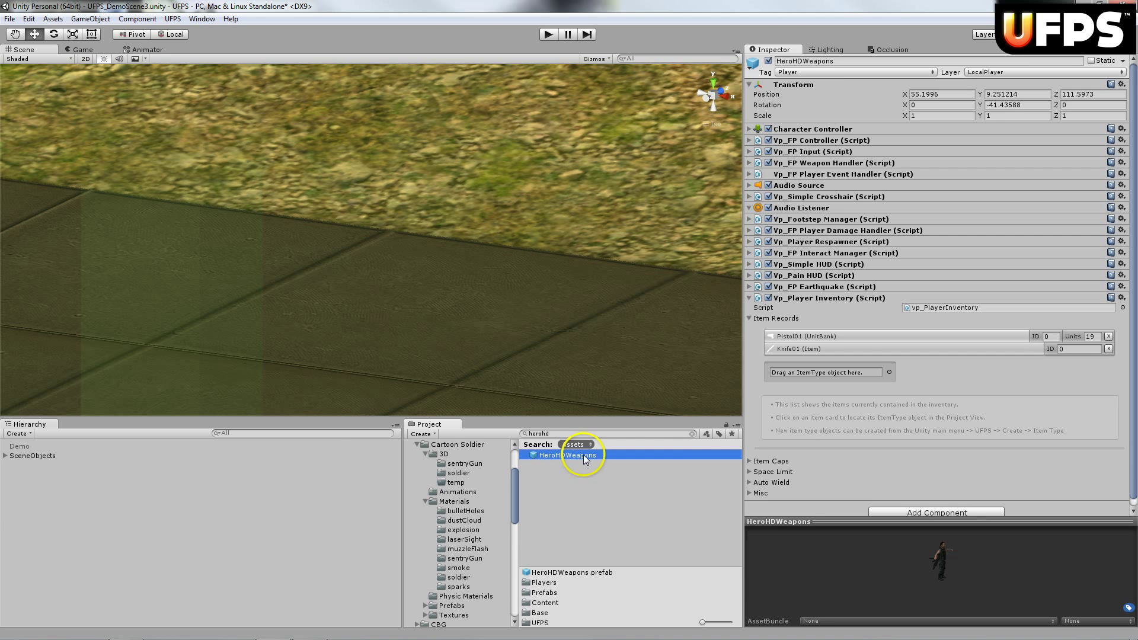
pyautogui.moveTo(584, 454); pyautogui.dragTo(125, 527)
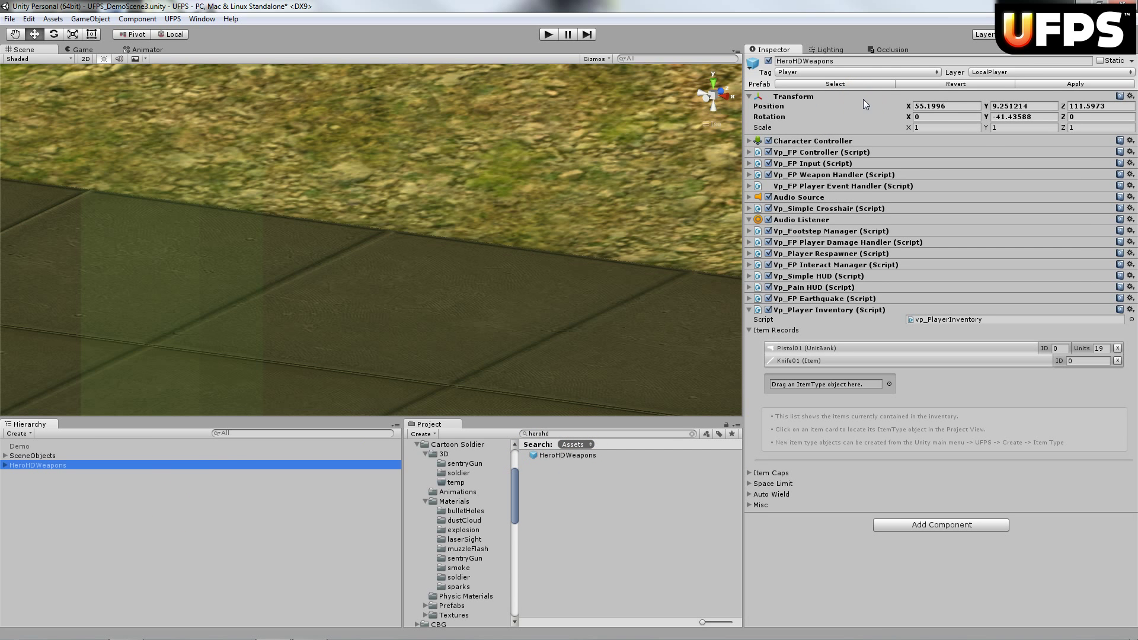
# - Set the HeroHDWeapons position to X 114, Y 104.1 and Z -87
pyautogui.click(959, 108)
pyautogui.write('114')
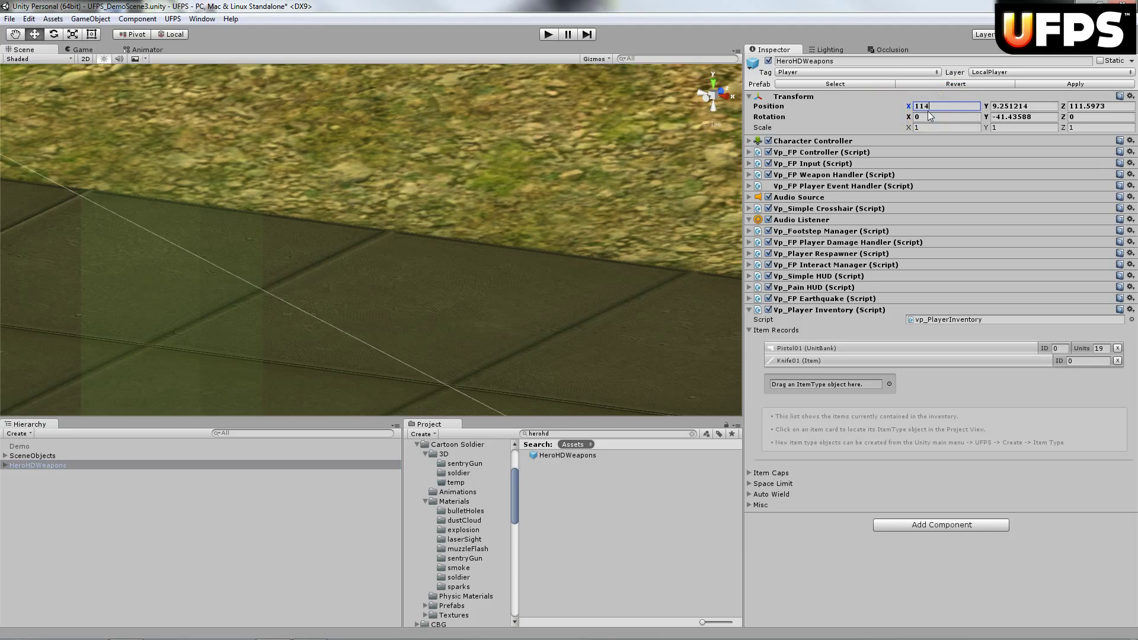
pyautogui.press('Tab')
pyautogui.write('104.1')
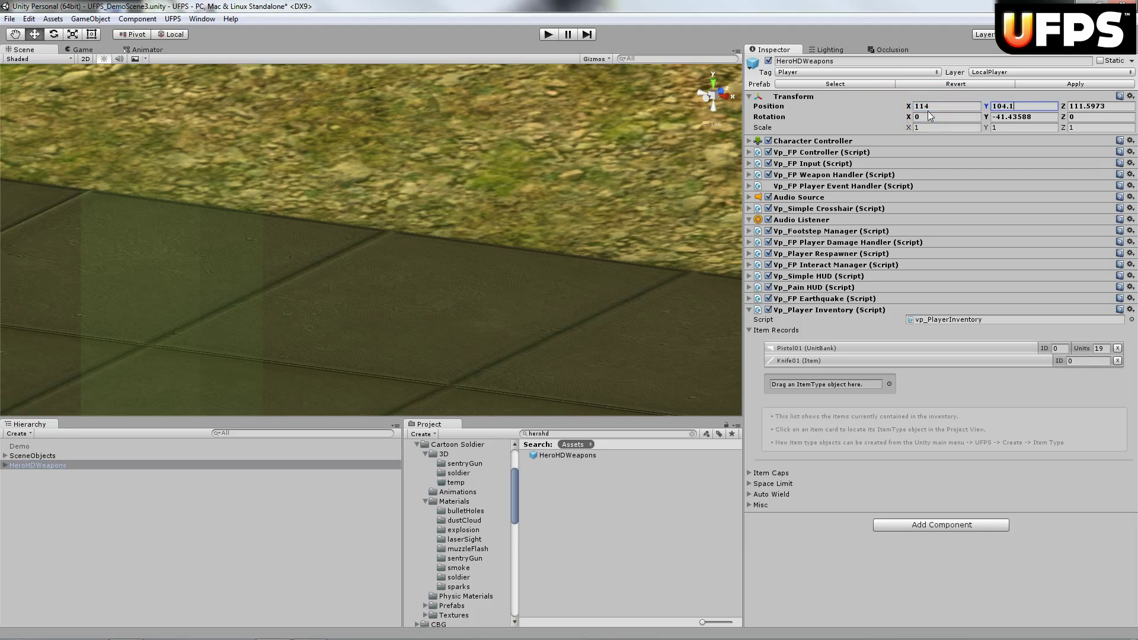
pyautogui.press('Tab')
pyautogui.write('-87')
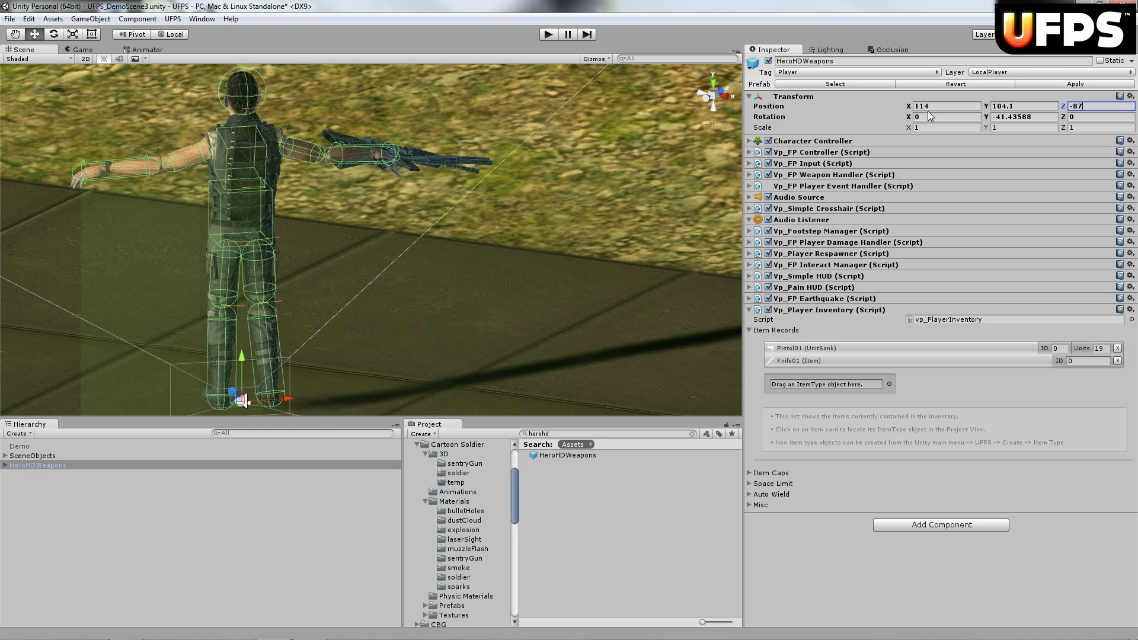
pyautogui.press('Tab')
# - Set the HeroHDWeapons rotation around Y to 142
pyautogui.click(930, 116)
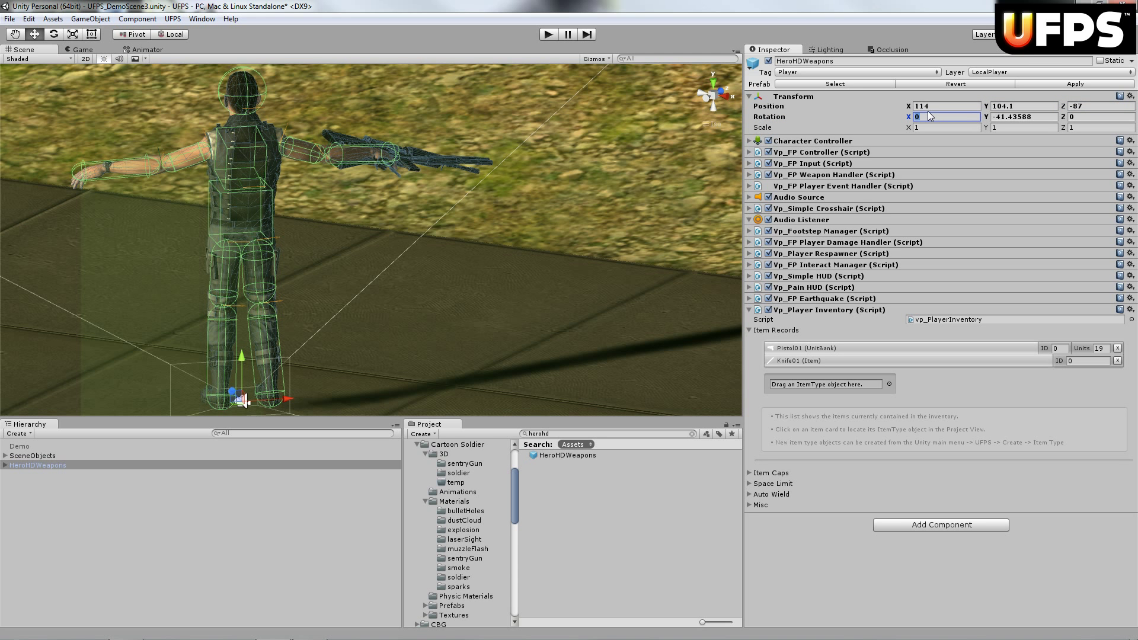
pyautogui.press('Tab')
pyautogui.write('142')
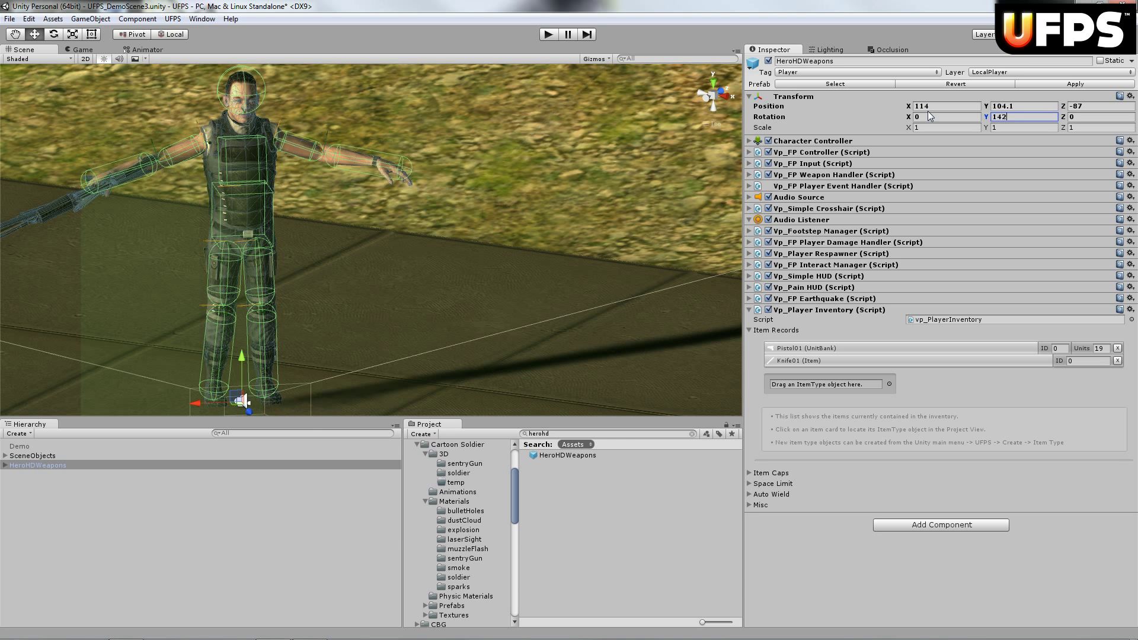
pyautogui.press('Tab')
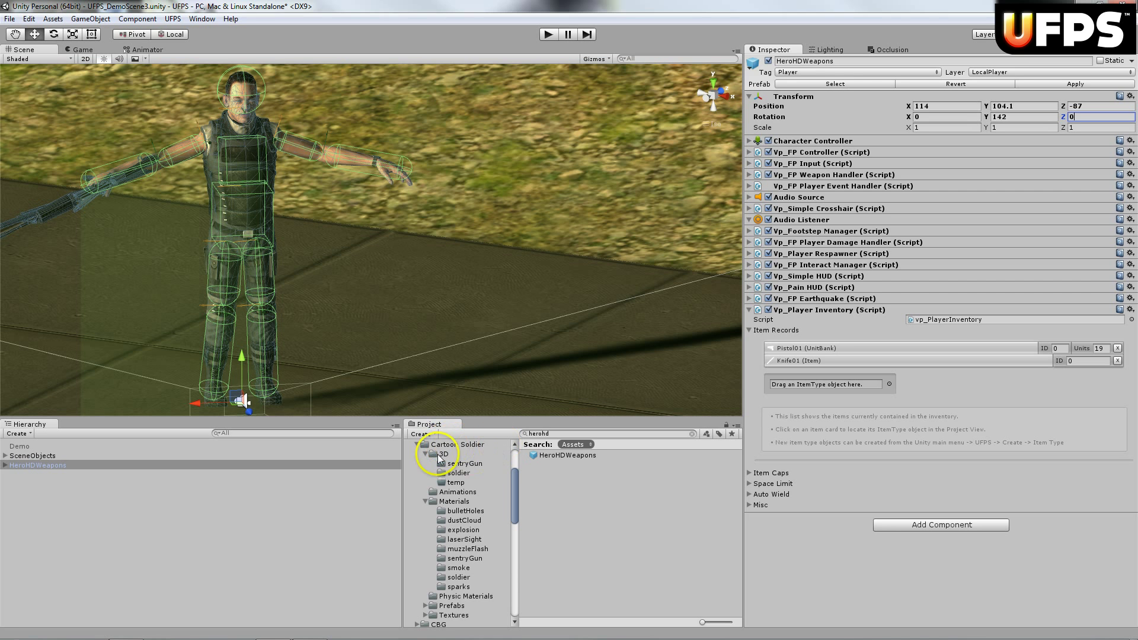
# - Review the import settings of the soldier model in Cartoon Soldier/3D/soldier and place the model as a child of HeroHDWeapons
pyautogui.click(457, 473)
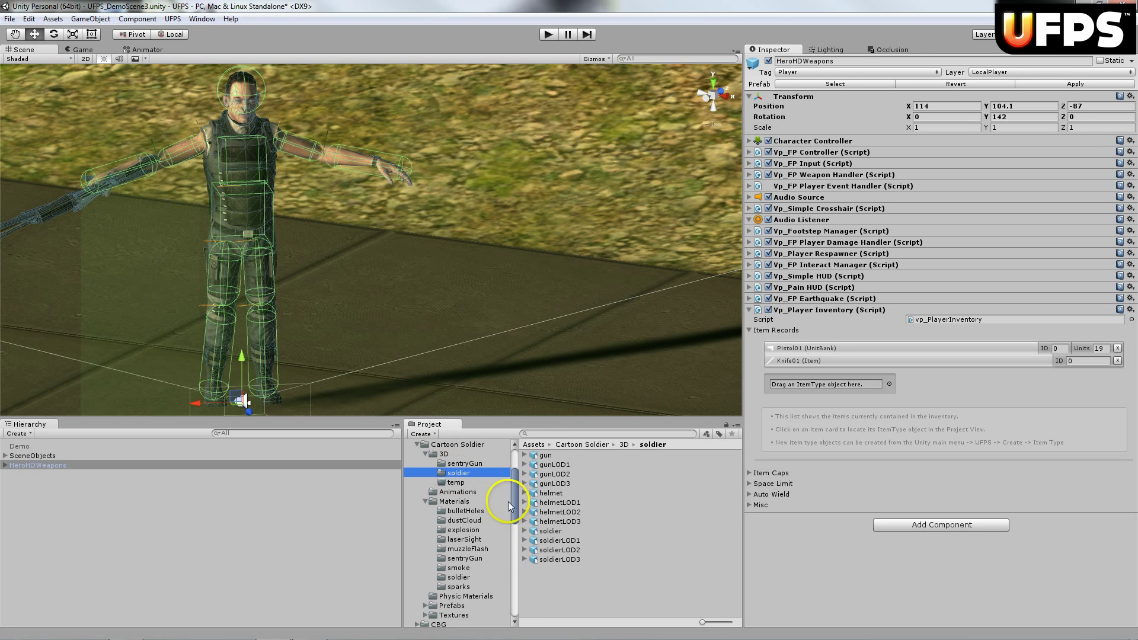
pyautogui.click(552, 531)
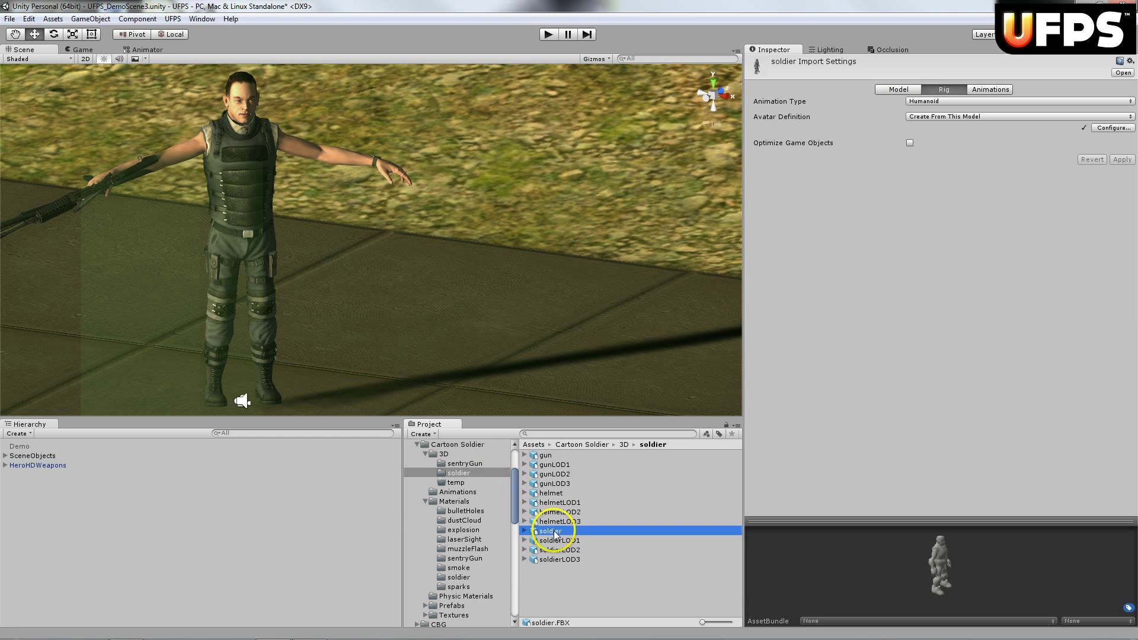
pyautogui.click(947, 91)
pyautogui.click(904, 92)
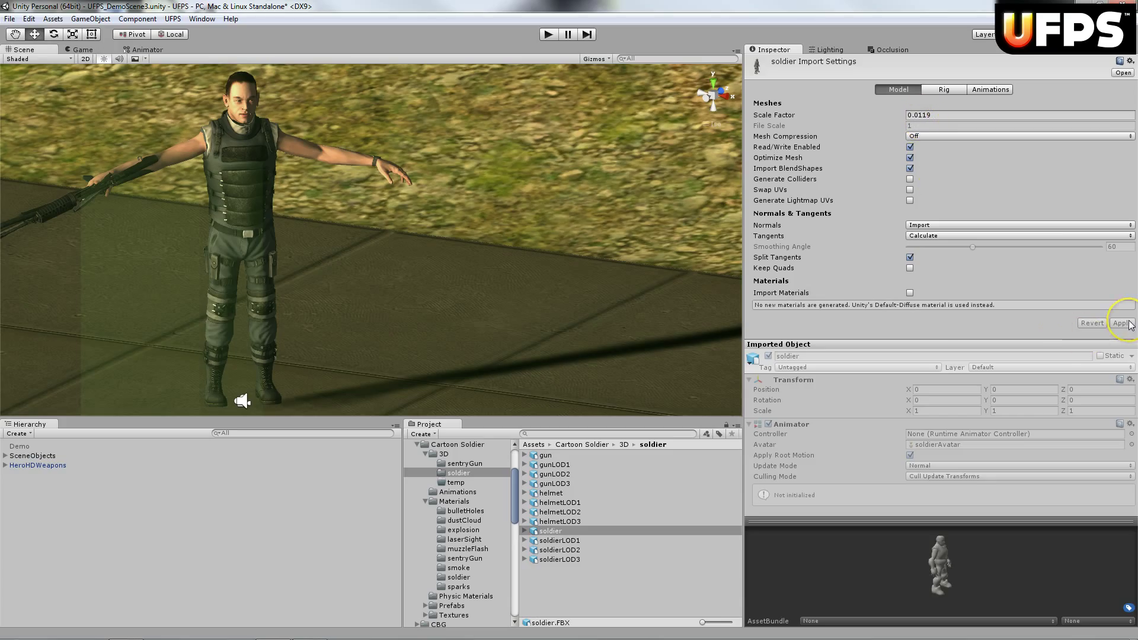
pyautogui.click(6, 465)
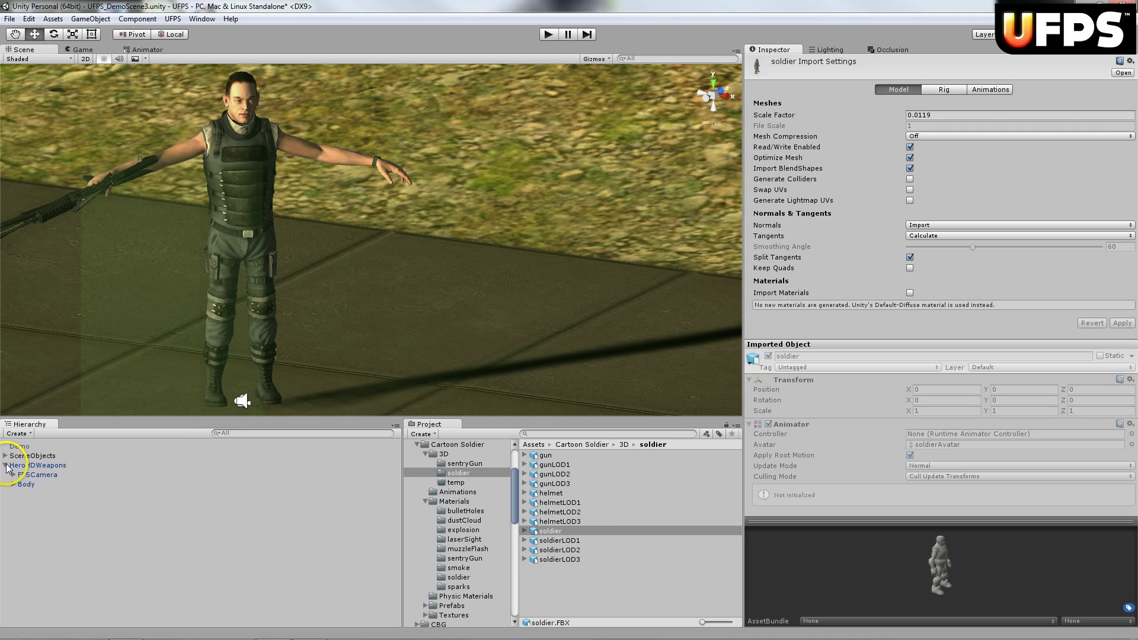
pyautogui.click(555, 532)
pyautogui.moveTo(556, 536); pyautogui.dragTo(52, 472)
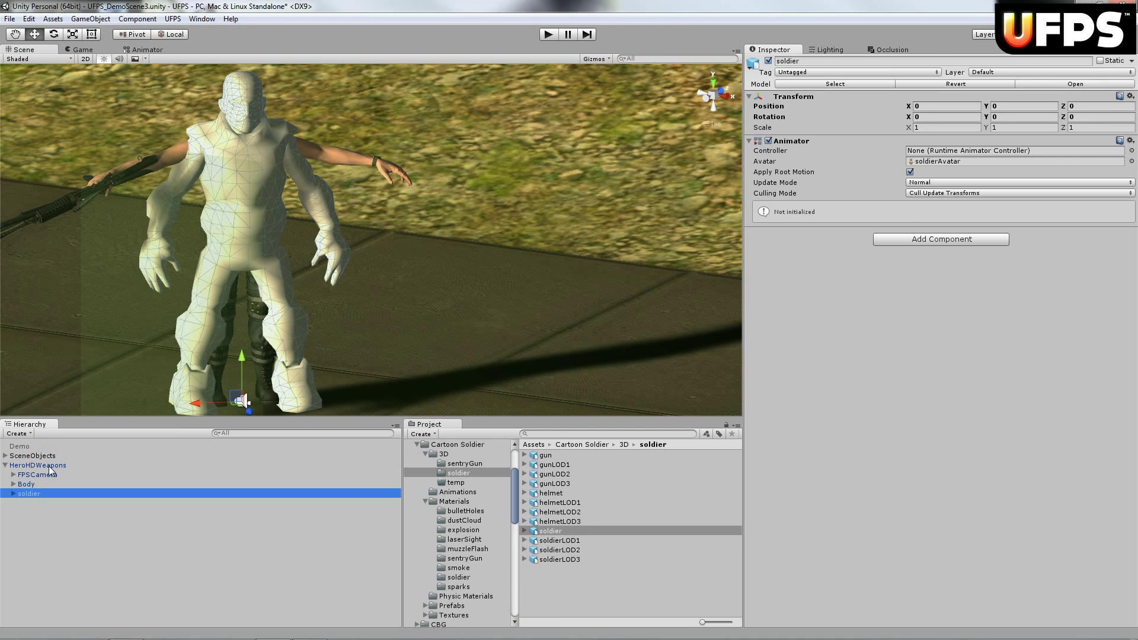
pyautogui.click(355, 175)
# - Apply the soldierArms, soldierBody and soldierHead materials to the soldier's armorArms, armorBody and head meshes, and reset the soldier's transform
pyautogui.click(13, 494)
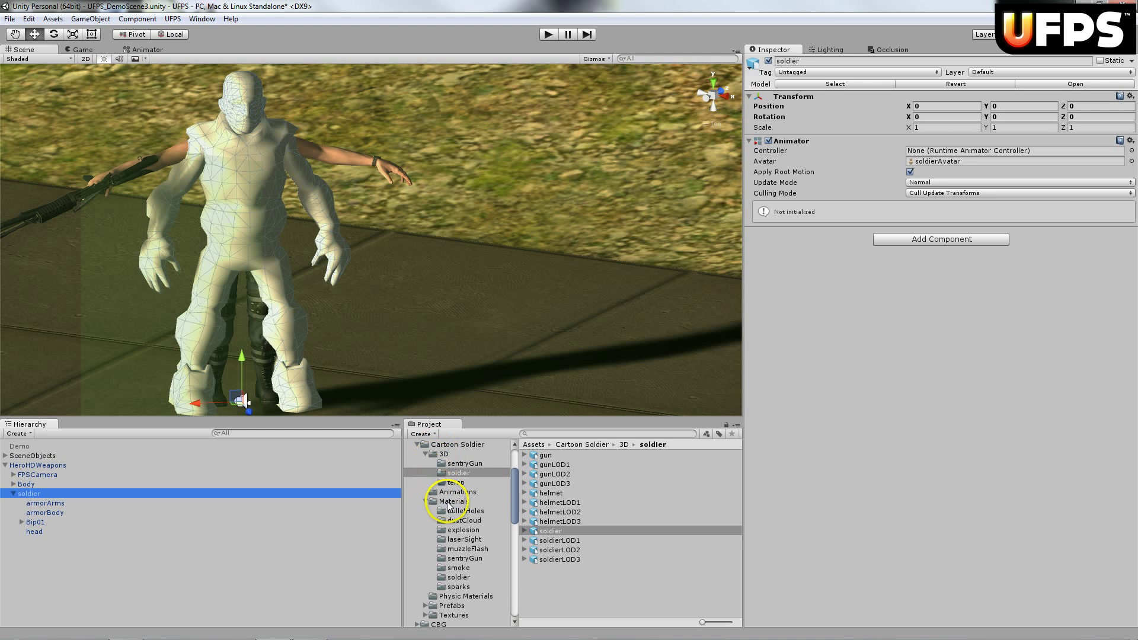
pyautogui.click(460, 578)
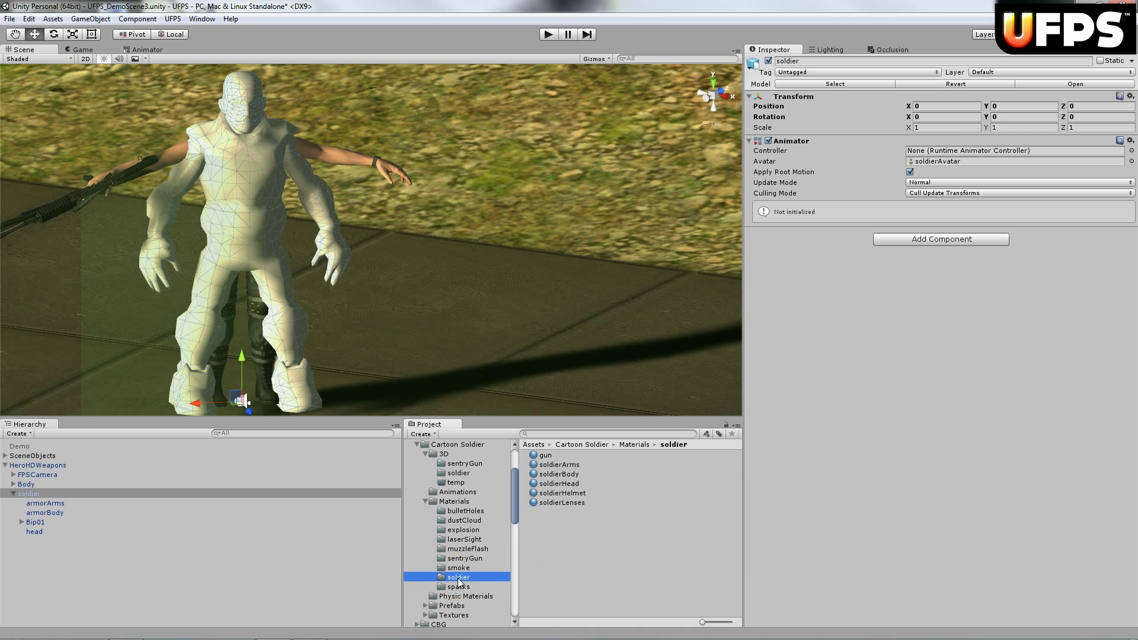
pyautogui.moveTo(558, 466); pyautogui.dragTo(62, 498)
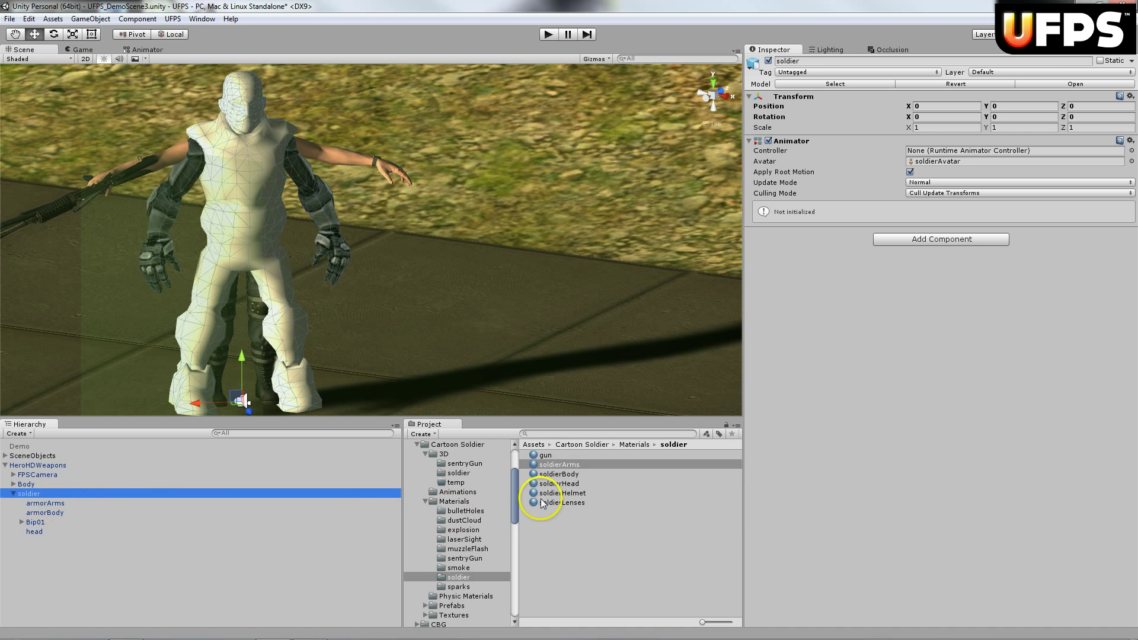
pyautogui.moveTo(559, 475); pyautogui.dragTo(60, 514)
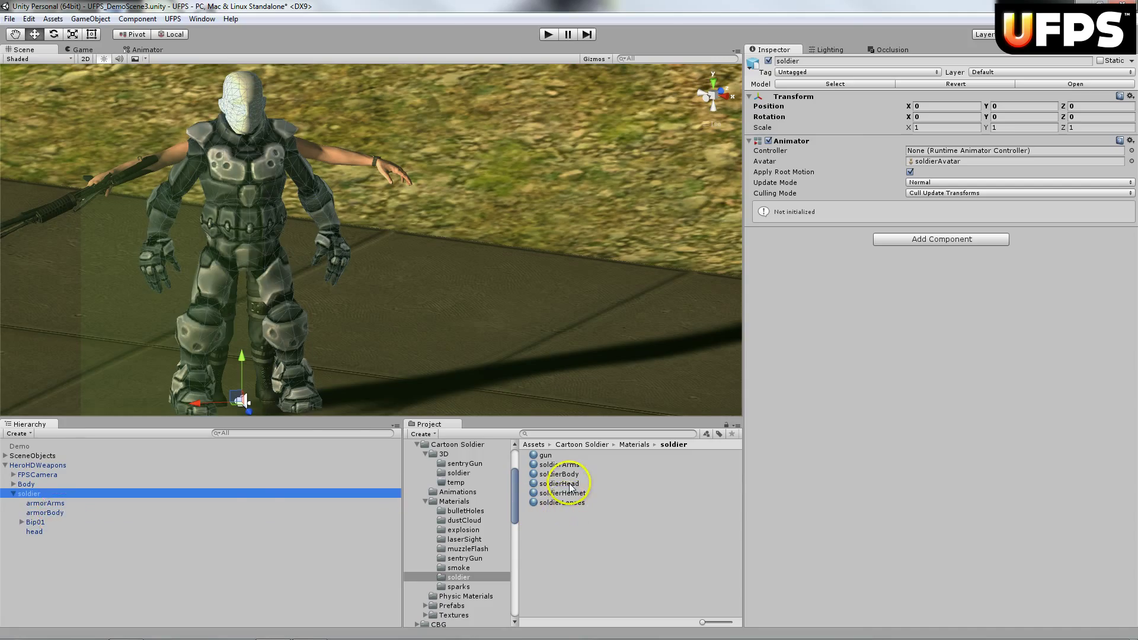
pyautogui.moveTo(559, 484); pyautogui.dragTo(33, 532)
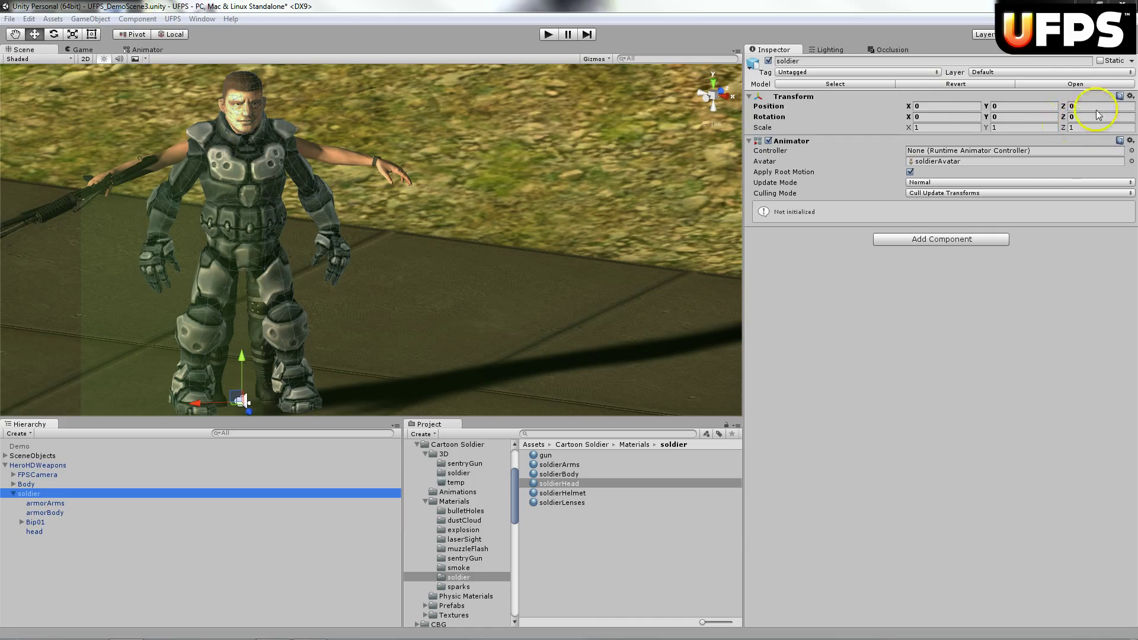
pyautogui.click(1130, 96)
pyautogui.click(1041, 109)
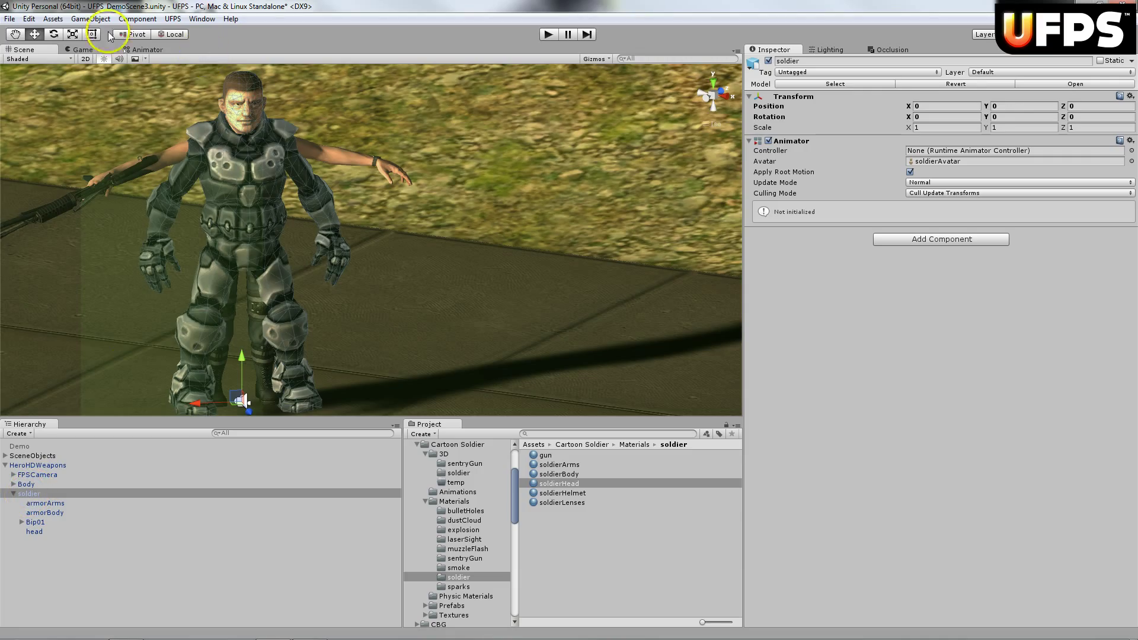
# - Start creating a 3D ragdoll for the soldier and assign Bip01 Pelvis as its pelvis
pyautogui.click(95, 19)
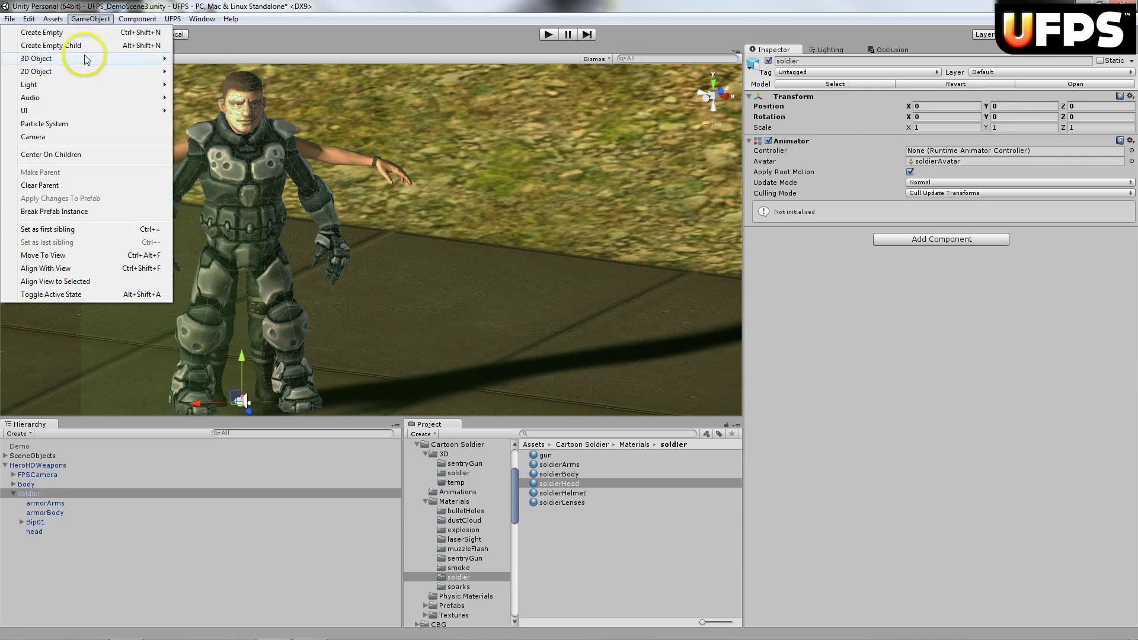
pyautogui.moveTo(86, 58)
pyautogui.click(208, 142)
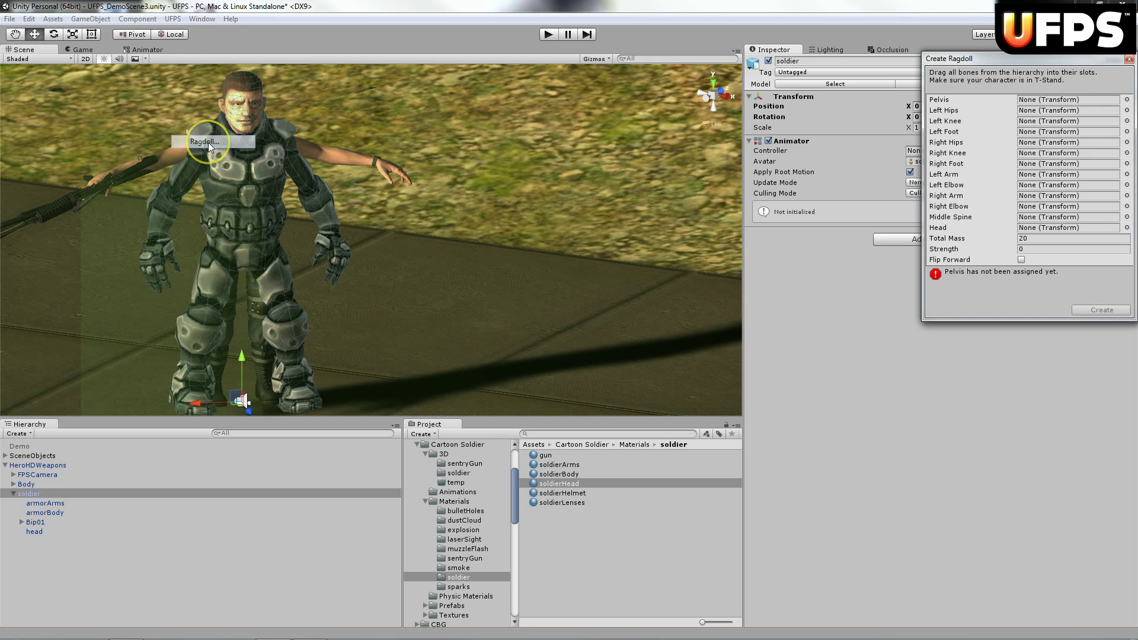
pyautogui.moveTo(1020, 61); pyautogui.dragTo(472, 84)
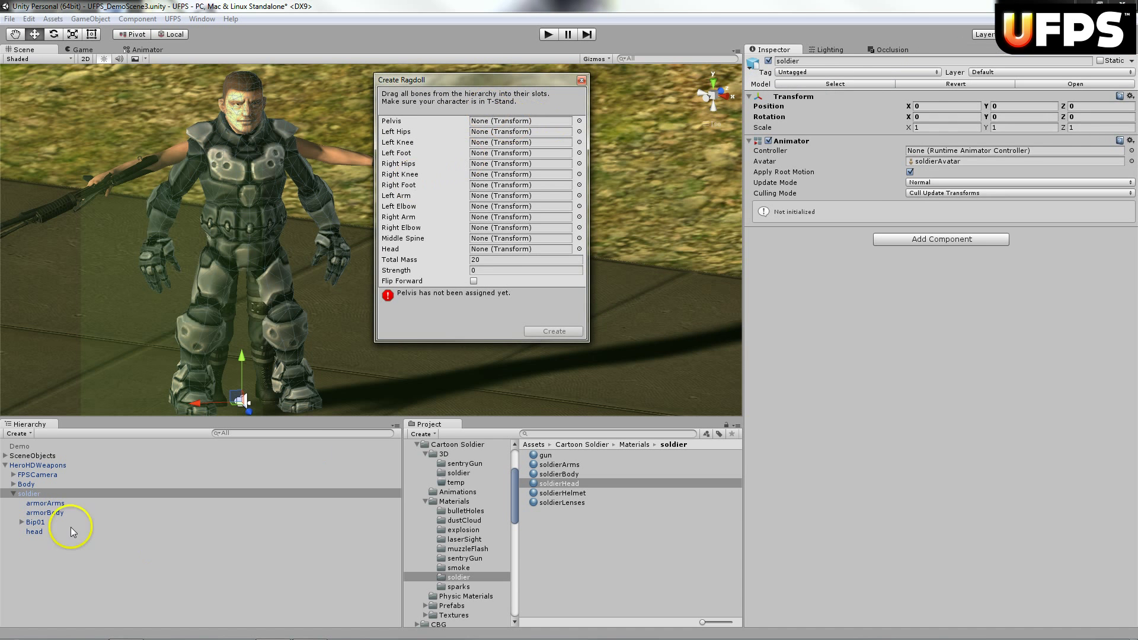
pyautogui.click(21, 526)
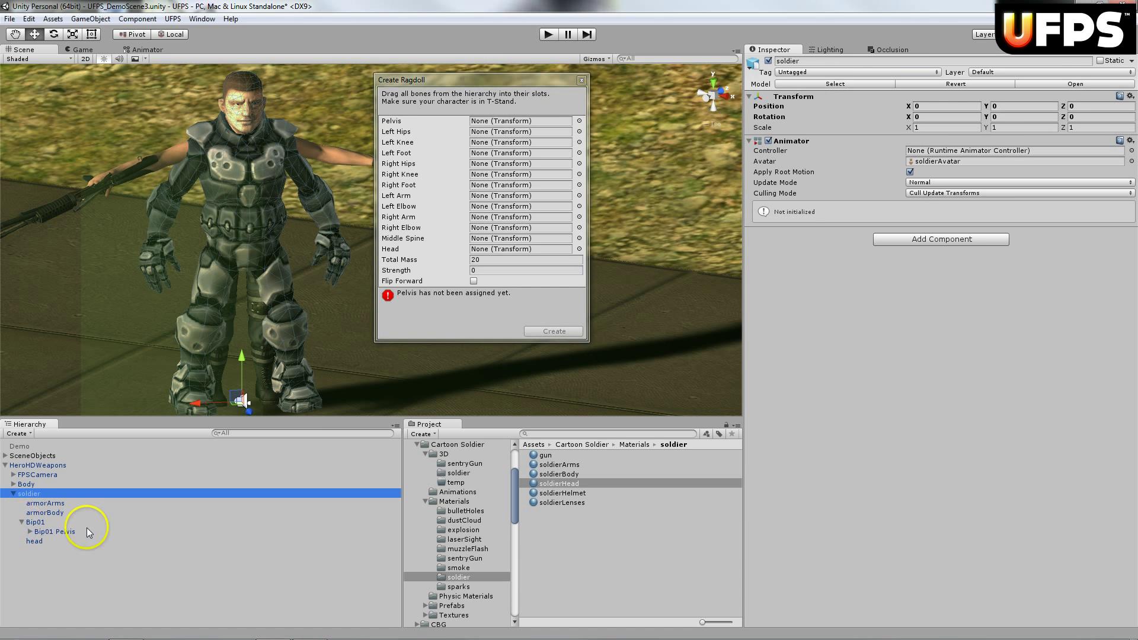
pyautogui.moveTo(65, 531); pyautogui.dragTo(511, 123)
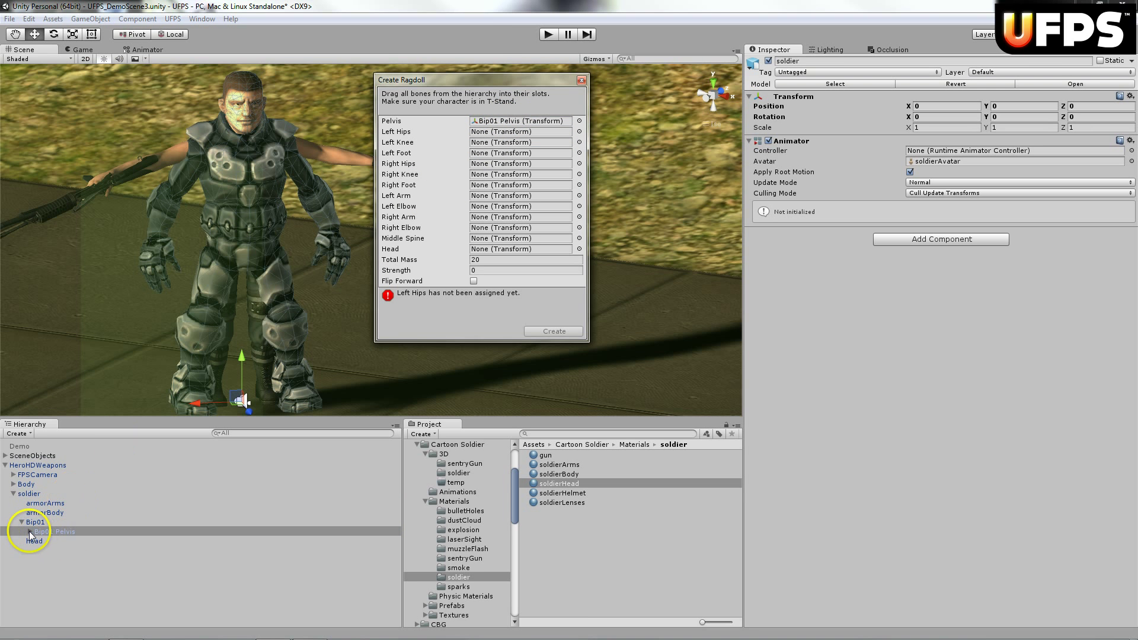
# - Assign the matching Bip01 limb, Spine1 and Head bones to the remaining ragdoll slots and create the ragdoll
pyautogui.click(29, 531)
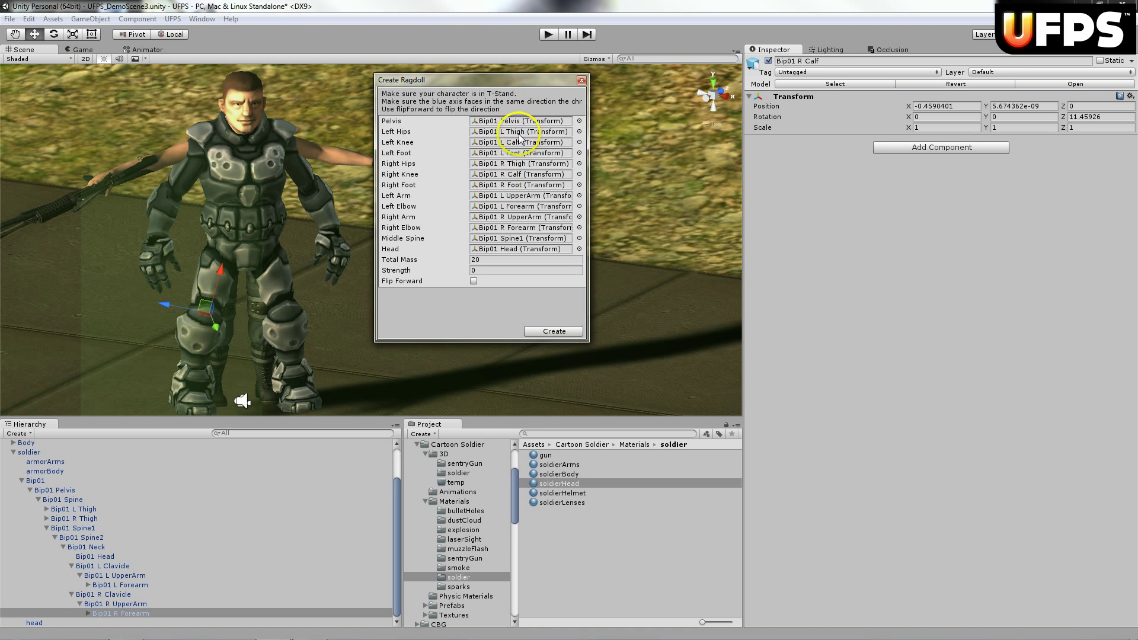
pyautogui.moveTo(498, 79); pyautogui.dragTo(456, 94)
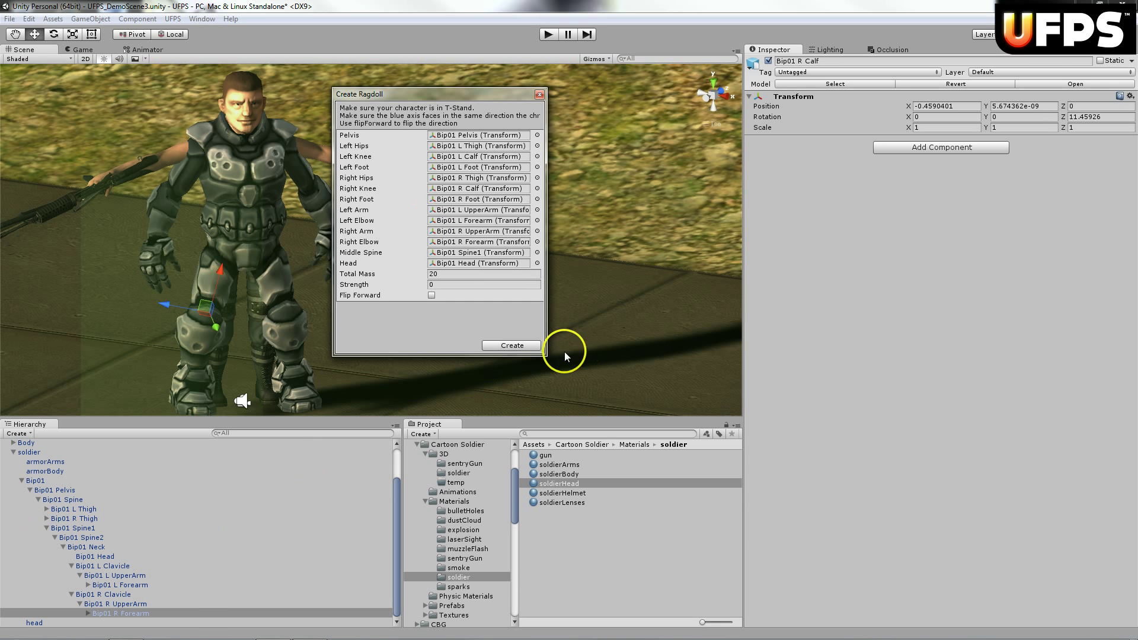
pyautogui.click(512, 346)
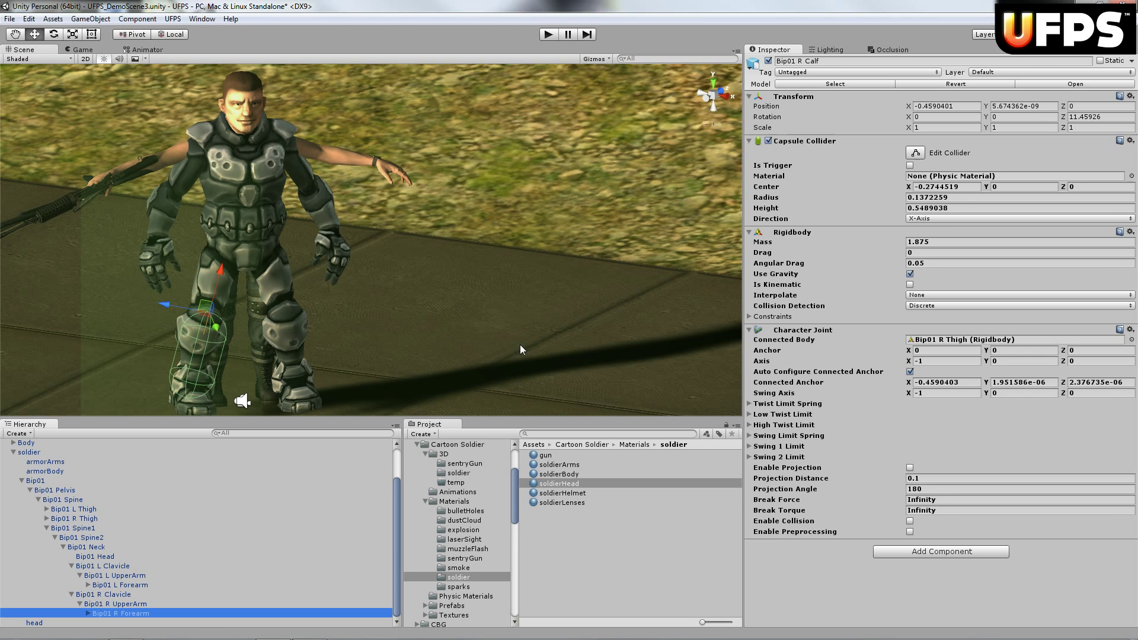
# - Assign UFPSExampleAnimator from the UFPS Body/Animators folder as the soldier's Animator controller and disable Apply Root Motion
pyautogui.click(34, 482)
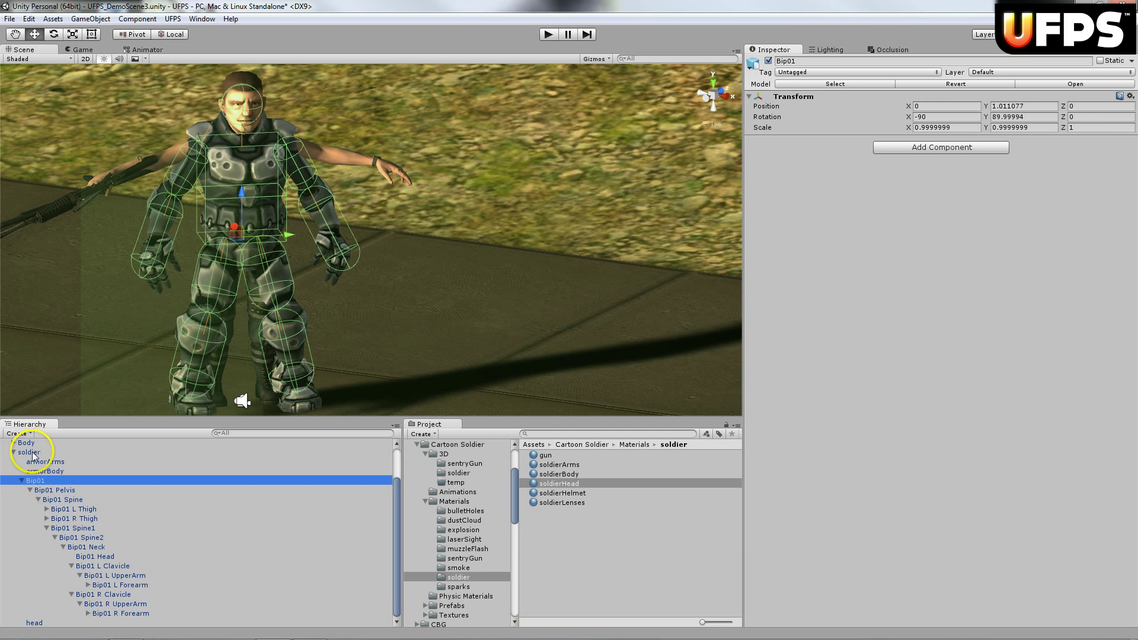
pyautogui.click(31, 453)
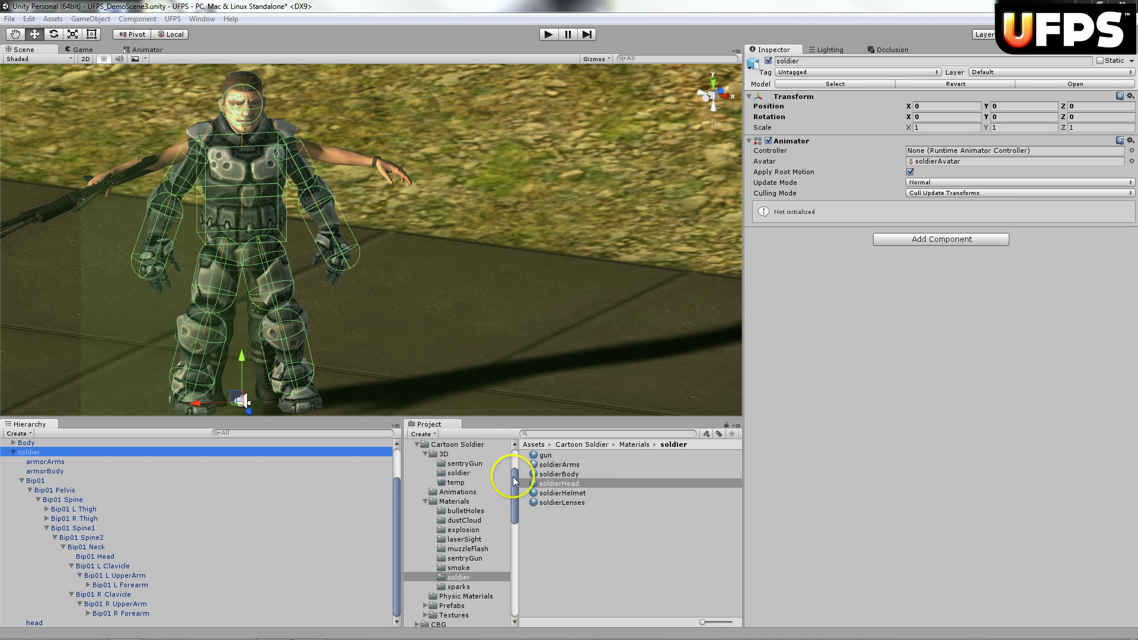
pyautogui.moveTo(516, 481); pyautogui.dragTo(515, 532)
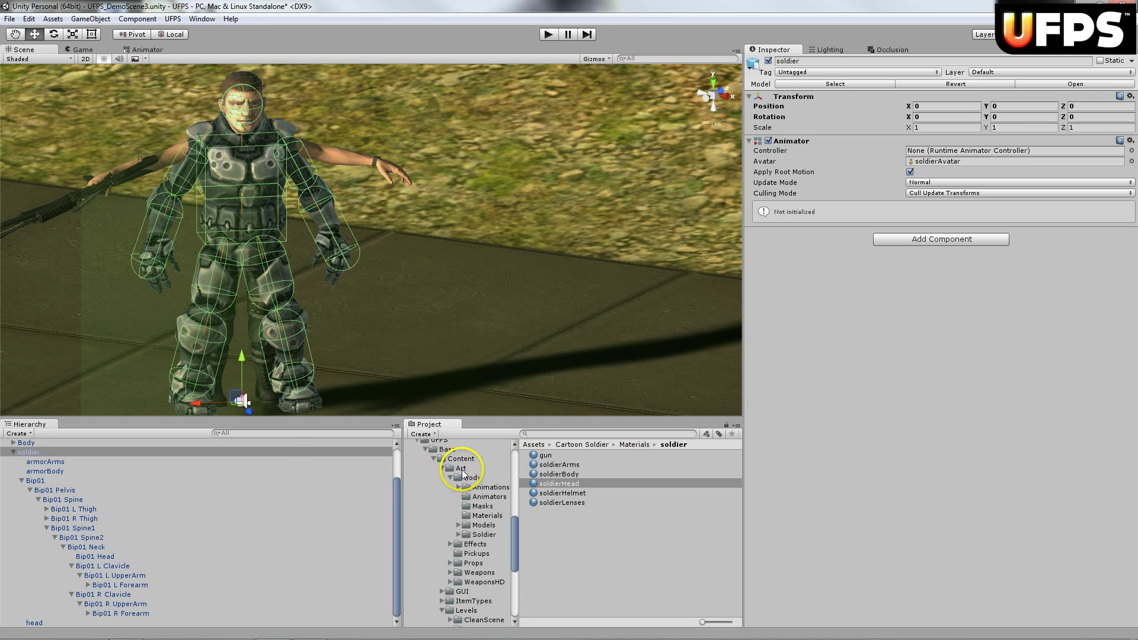
pyautogui.click(487, 498)
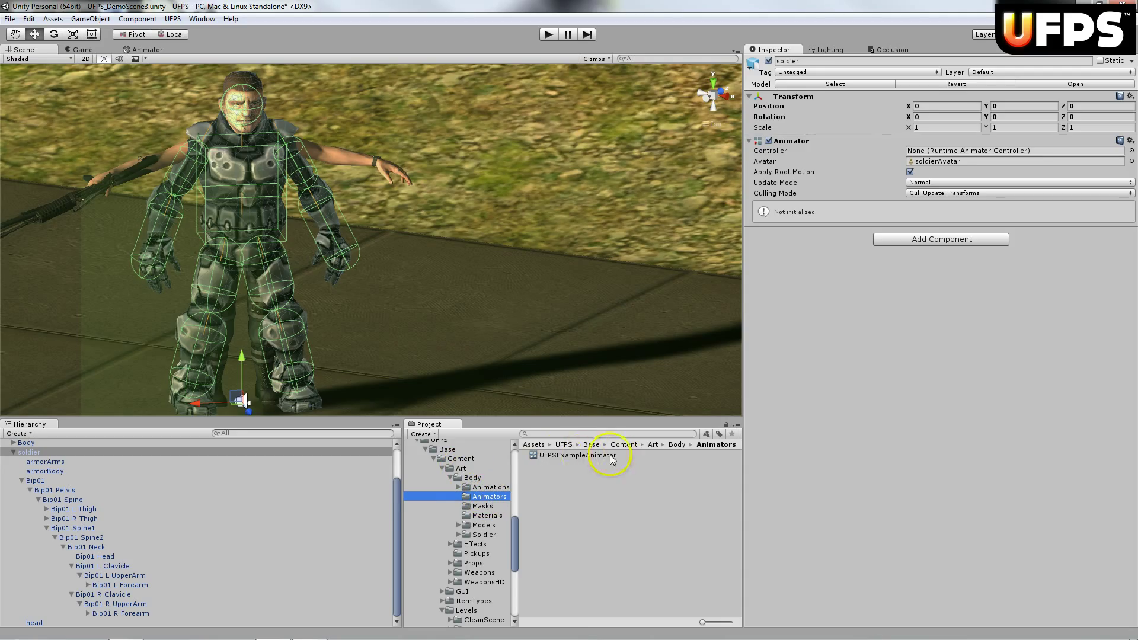
pyautogui.click(578, 457)
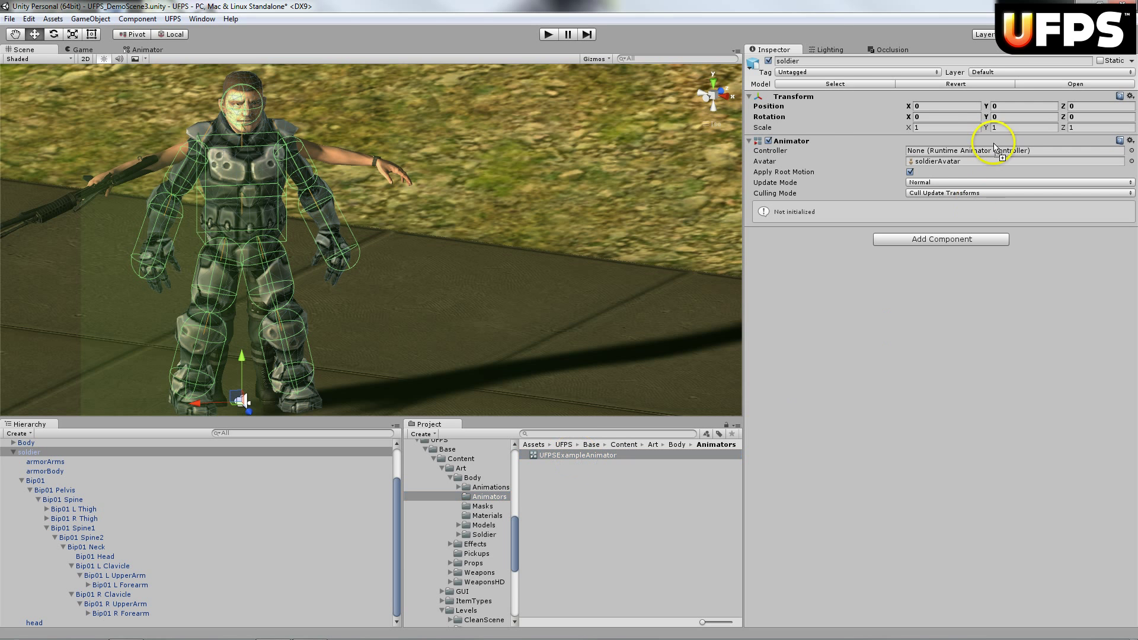
pyautogui.moveTo(996, 153); pyautogui.dragTo(1002, 152)
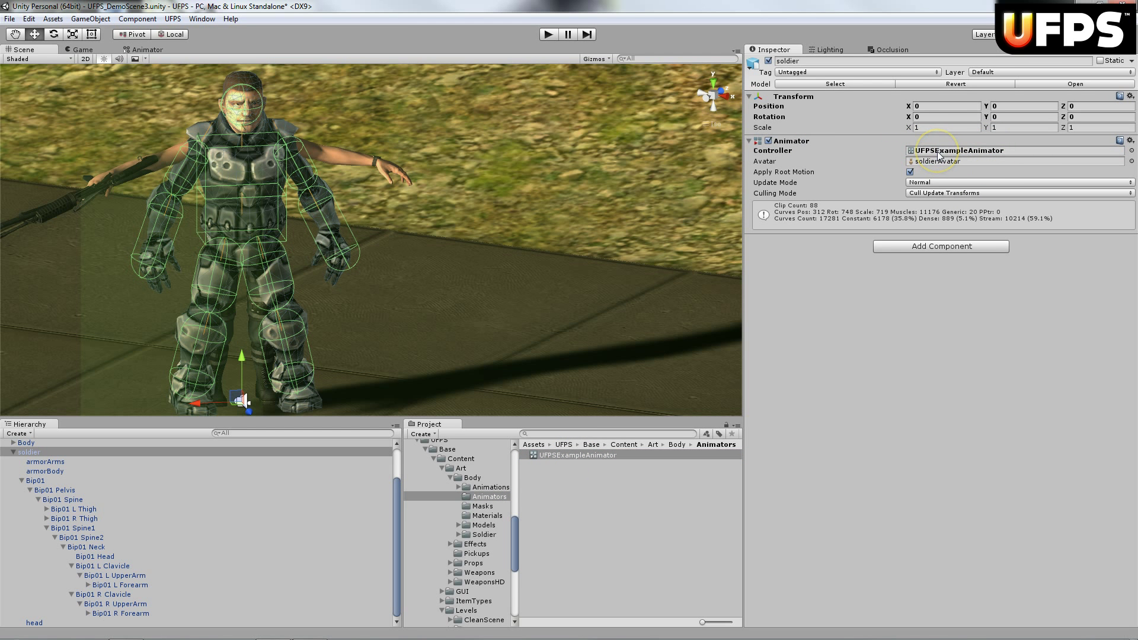
pyautogui.click(910, 172)
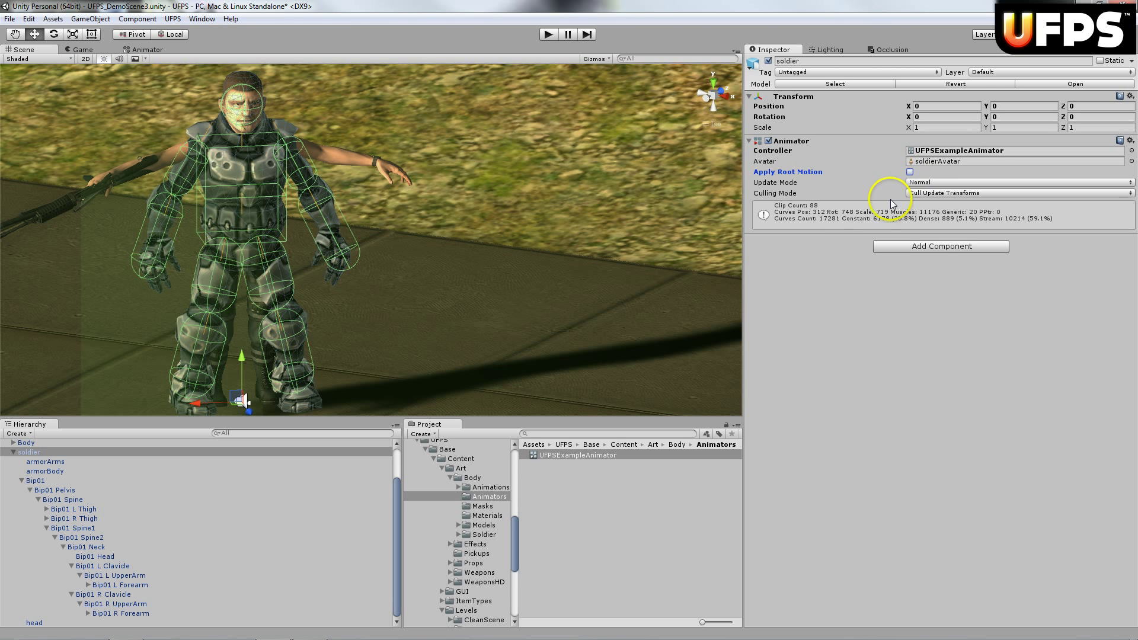
# - Add the Vp_FP Body Animator script component to the soldier
pyautogui.click(923, 248)
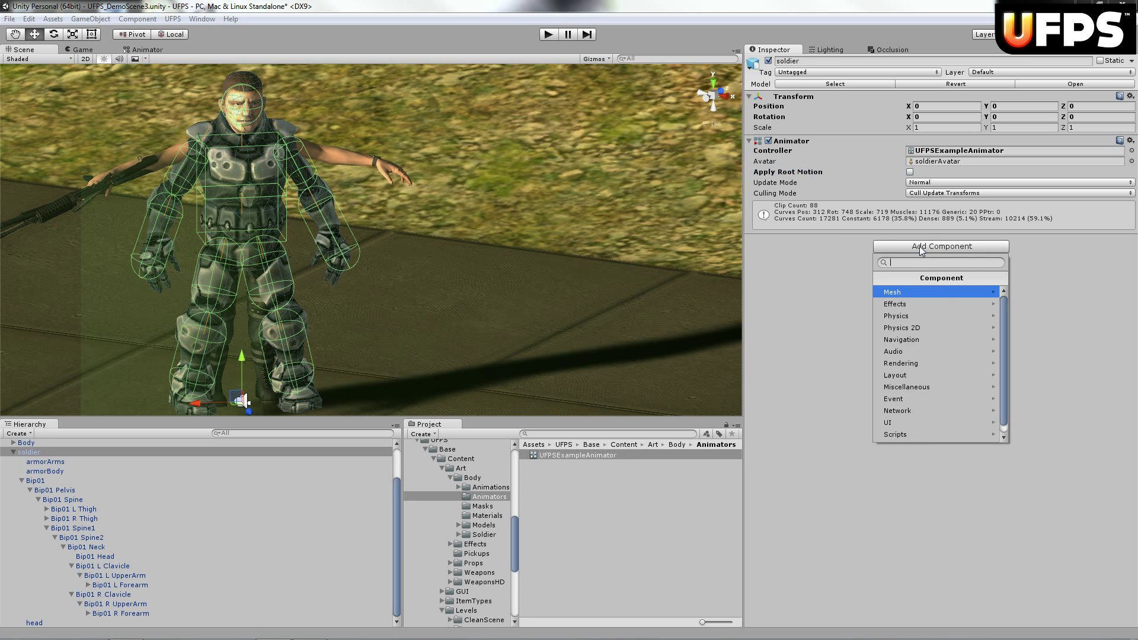
pyautogui.click(923, 436)
pyautogui.scroll(-5, 955, 367)
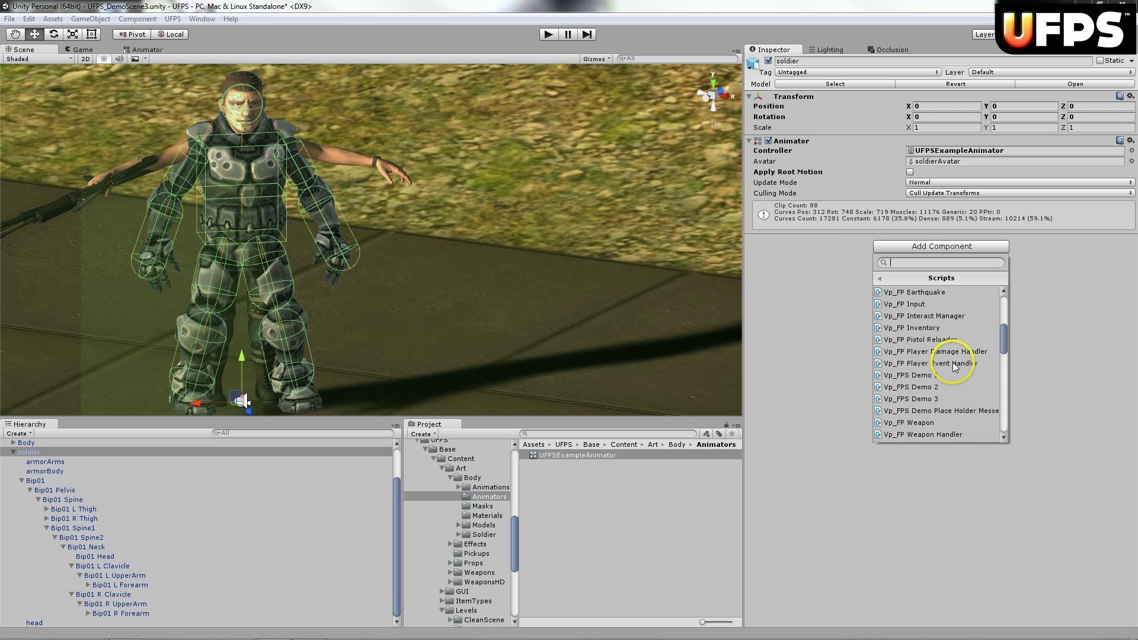
pyautogui.scroll(3, 931, 341)
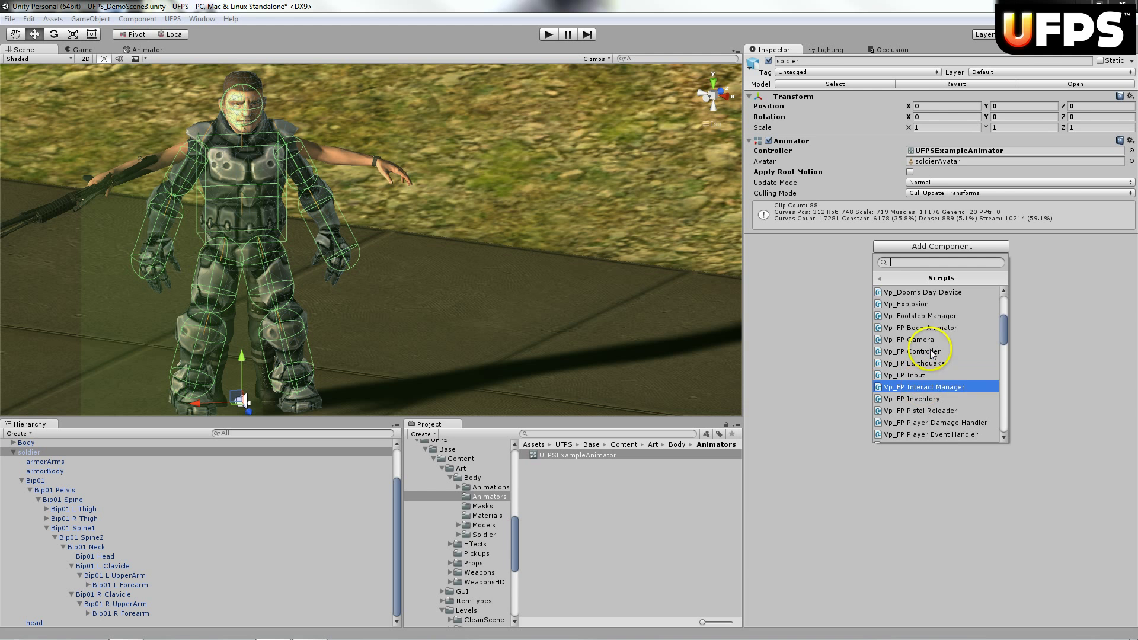
pyautogui.click(924, 328)
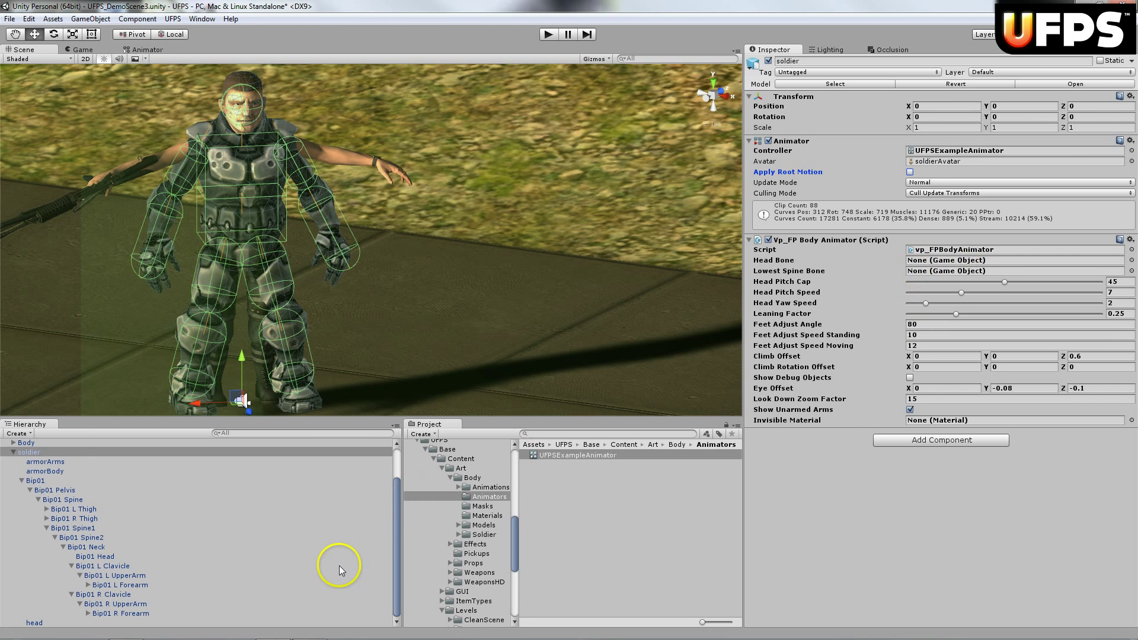
# - In the soldier's body animator, set Head Bone to Bip01 Head, Lowest Spine Bone to Bip01 Spine and Invisible Material to InvisibleShadowCaster
pyautogui.click(395, 540)
pyautogui.moveTo(109, 560); pyautogui.dragTo(961, 264)
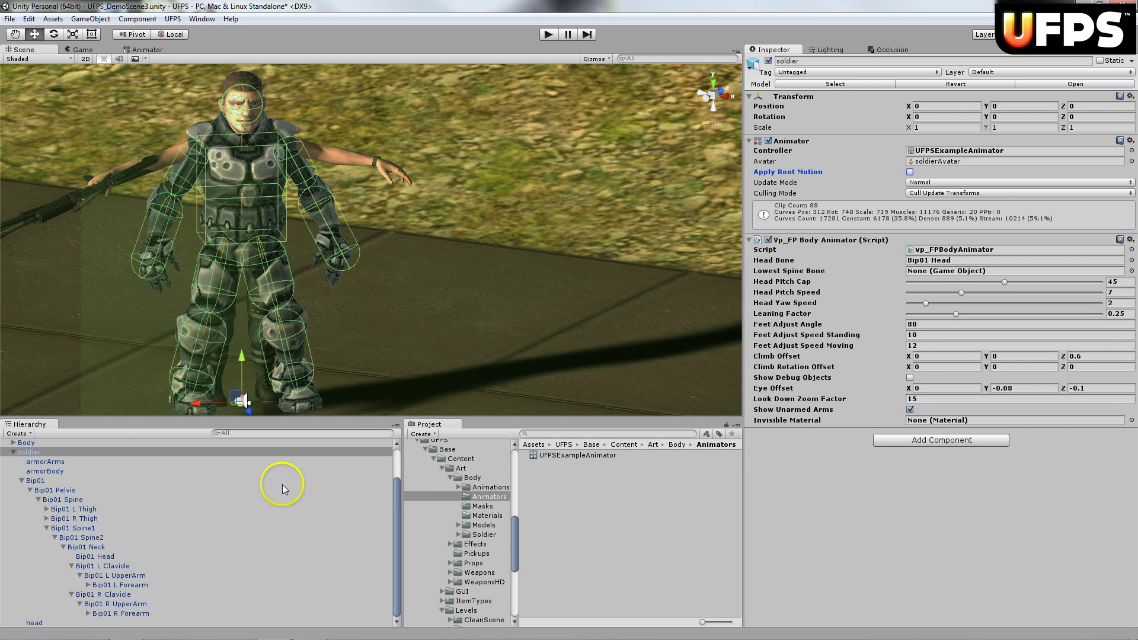
pyautogui.moveTo(66, 500); pyautogui.dragTo(958, 274)
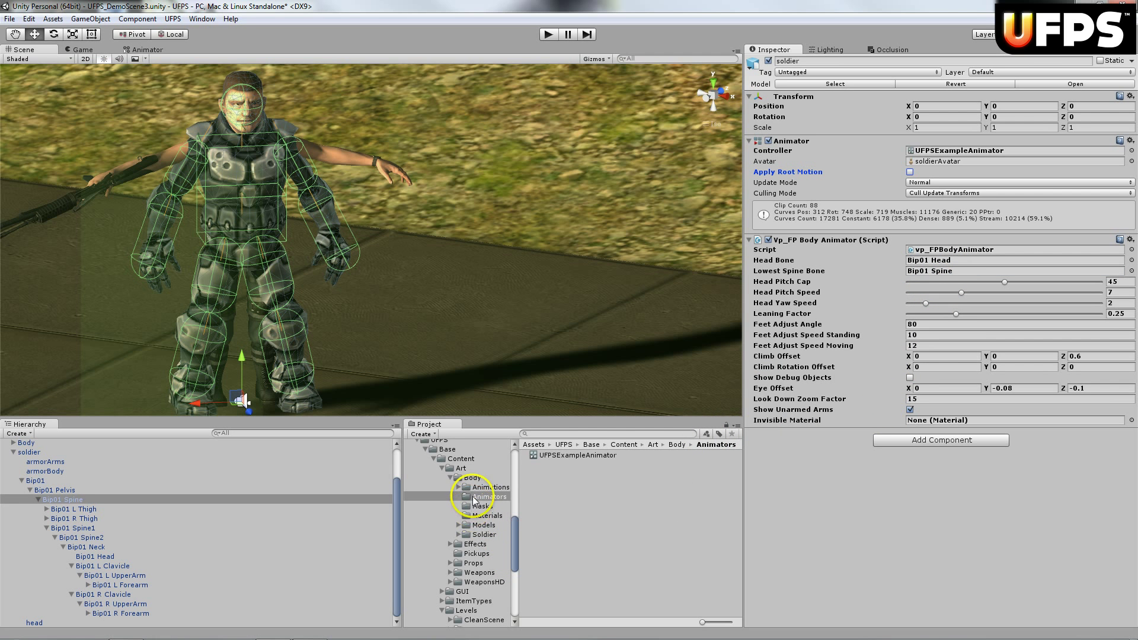
pyautogui.click(490, 517)
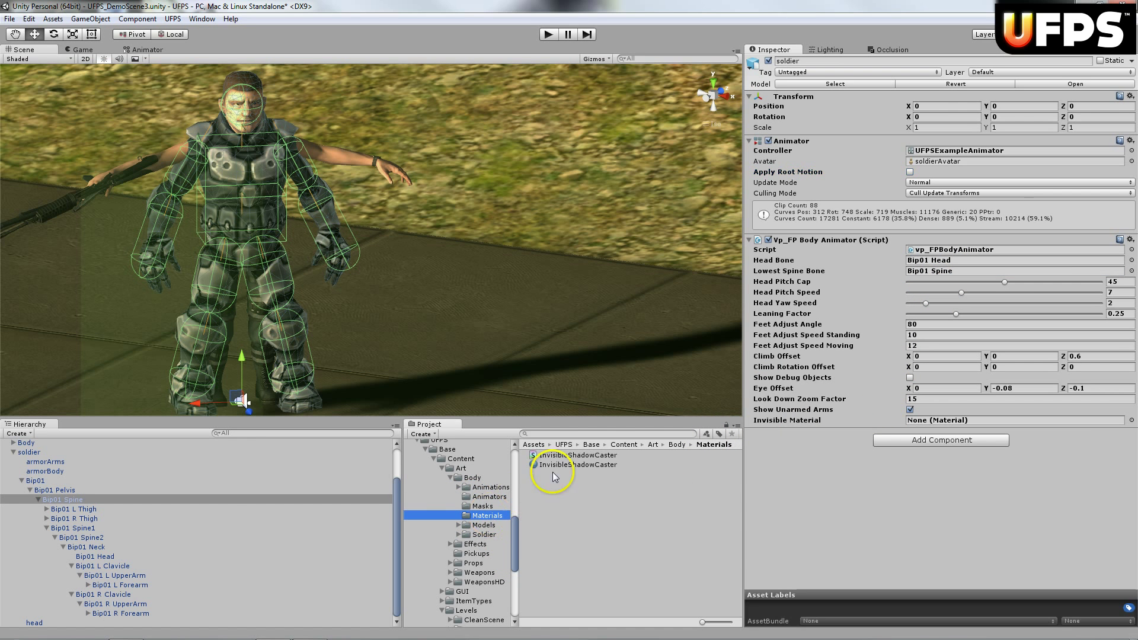
pyautogui.moveTo(576, 467); pyautogui.dragTo(956, 431)
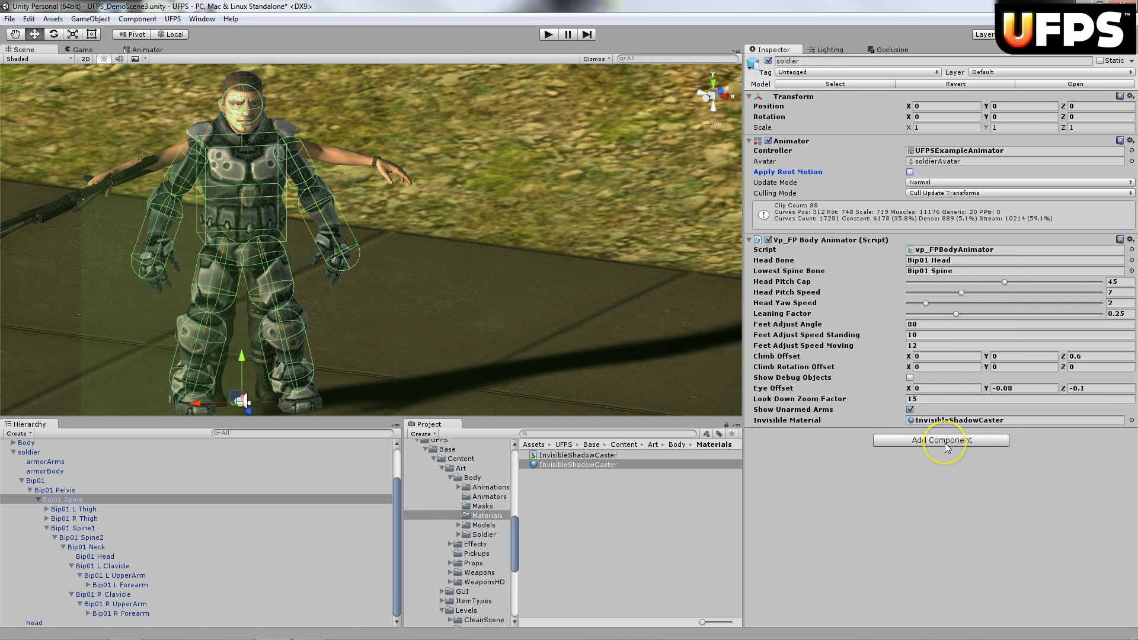
# - Add the Vp_Ragdoll Handler script component to the soldier and set its Head Bone to Bip01 Head
pyautogui.click(945, 443)
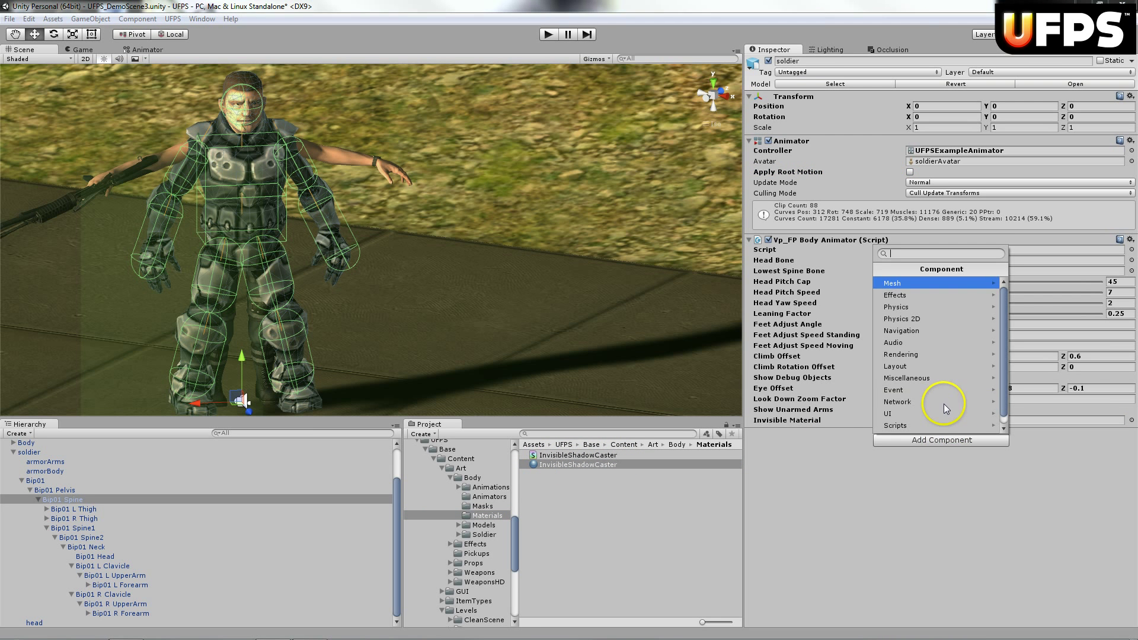
pyautogui.click(944, 426)
pyautogui.scroll(-5, 951, 376)
pyautogui.scroll(-5, 951, 380)
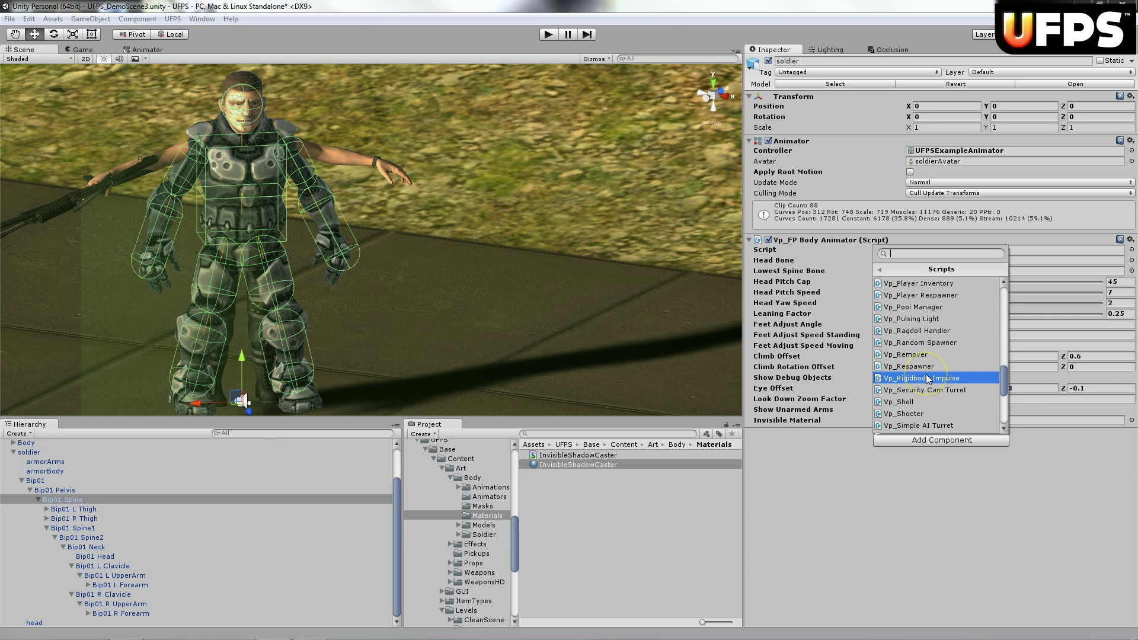
pyautogui.click(928, 331)
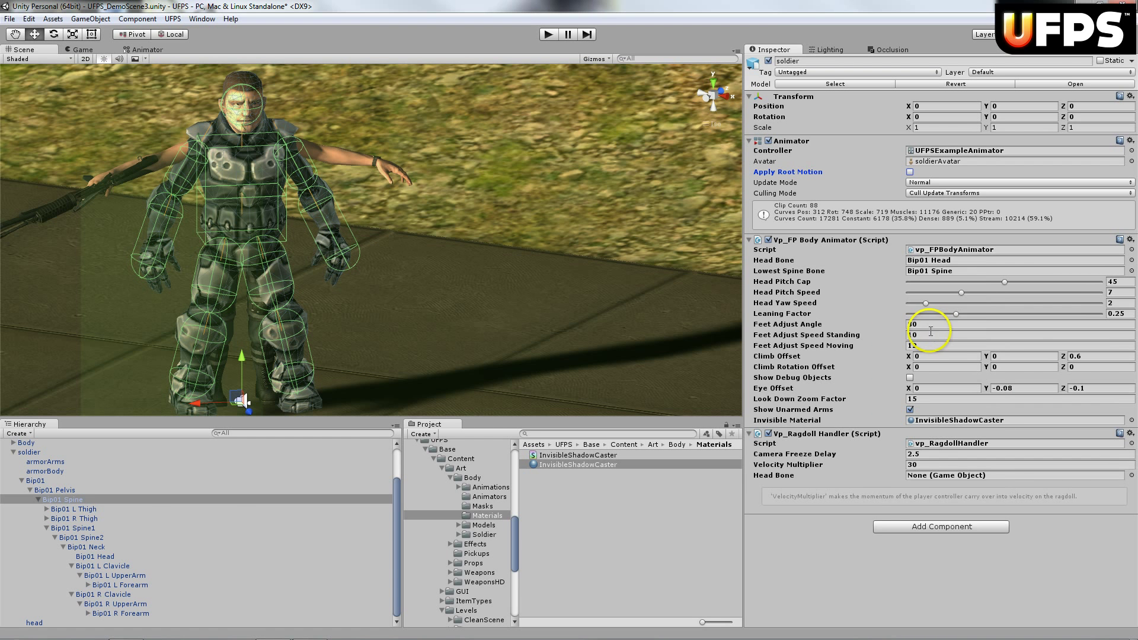
pyautogui.click(329, 558)
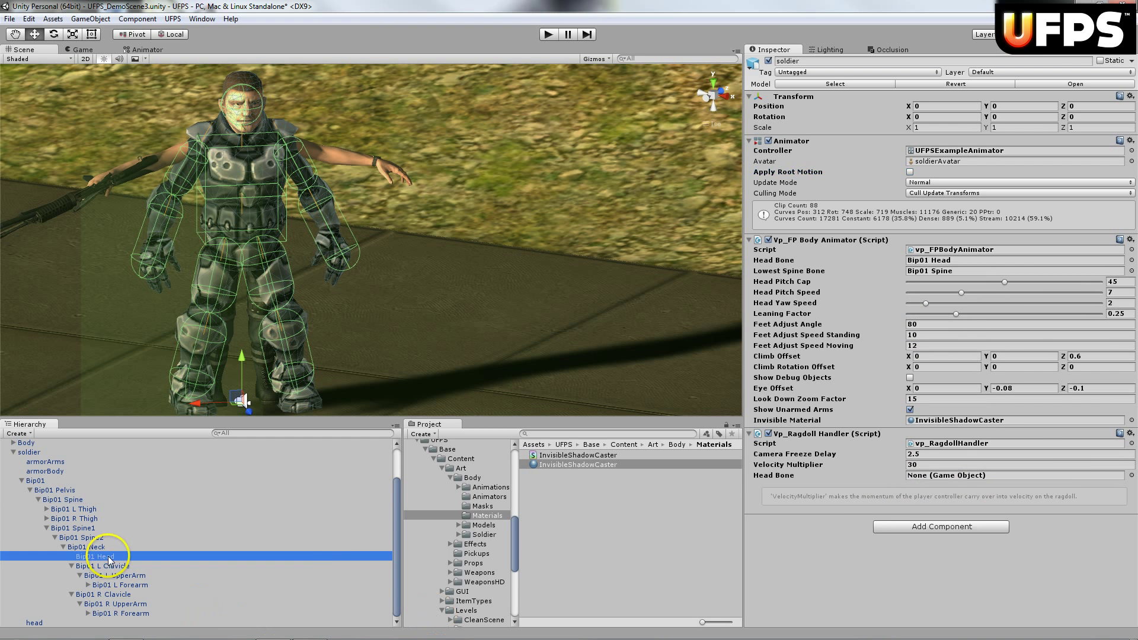
pyautogui.moveTo(330, 561); pyautogui.dragTo(964, 478)
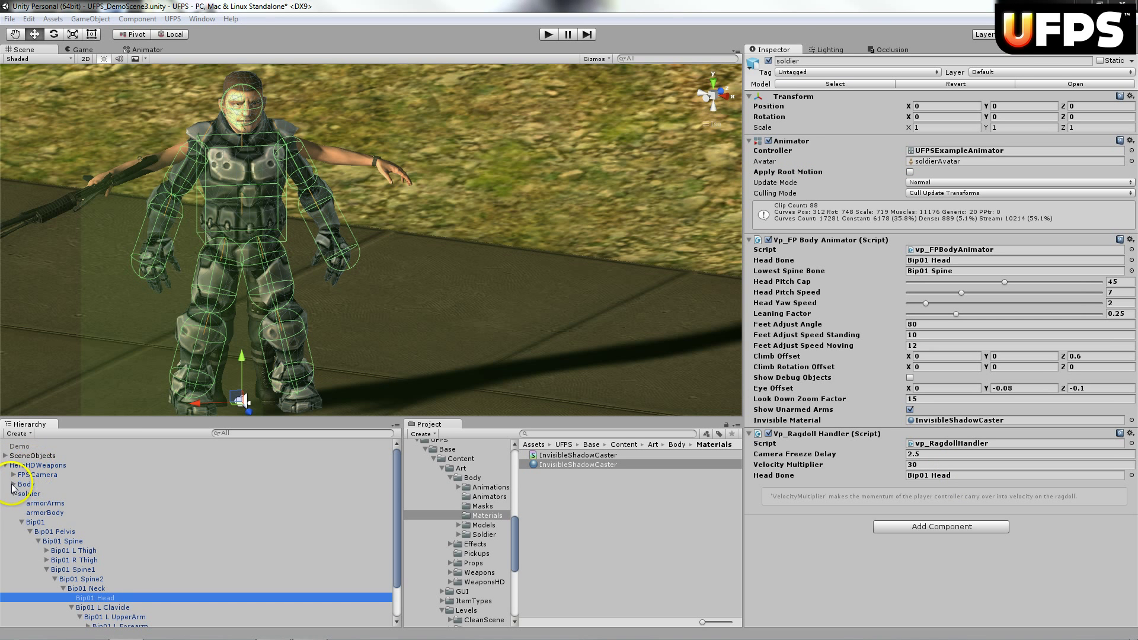
# - Expand the original Body's skeleton from Reference and Hips through the spine bones to the children of Spine3
pyautogui.click(13, 485)
pyautogui.click(22, 503)
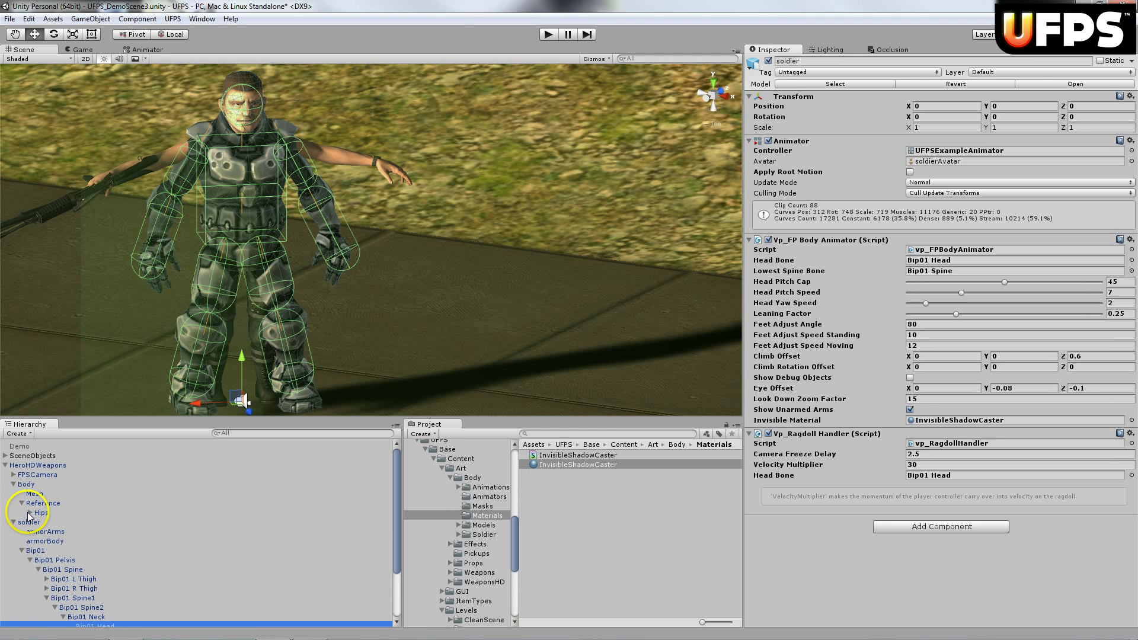
pyautogui.click(29, 513)
pyautogui.click(38, 542)
pyautogui.click(47, 551)
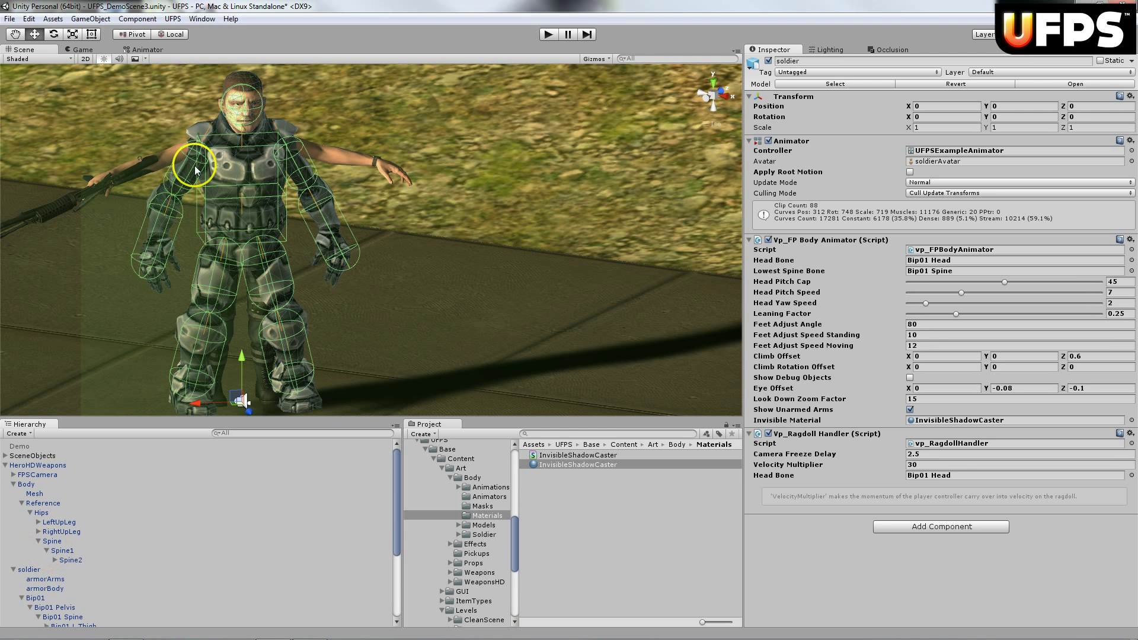
pyautogui.click(55, 560)
pyautogui.scroll(-4, 89, 551)
pyautogui.click(95, 576)
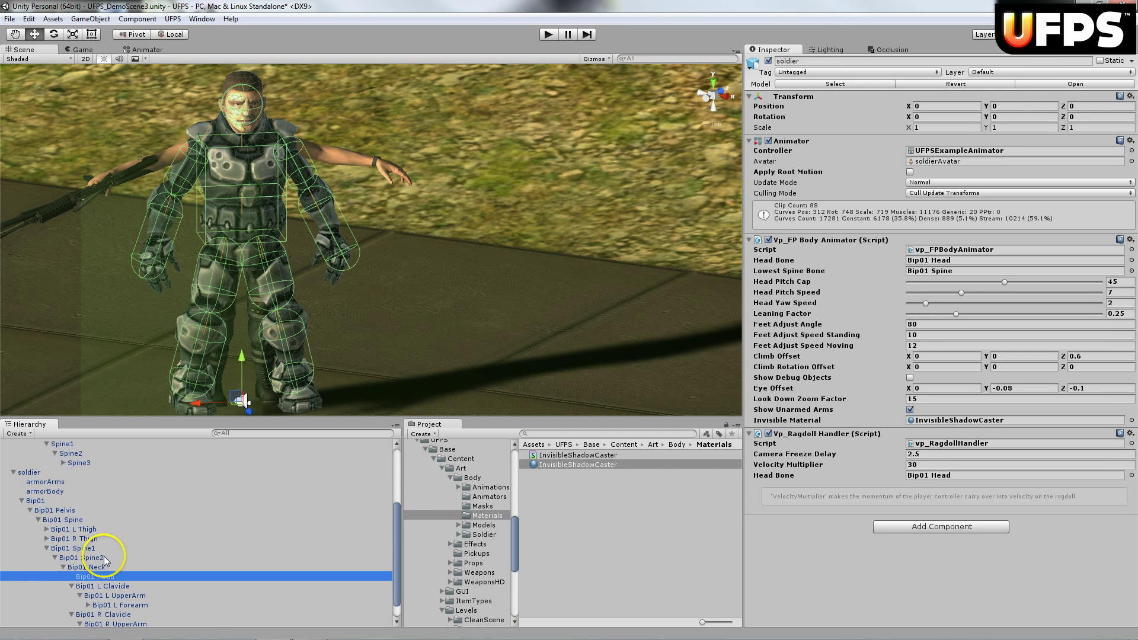
pyautogui.click(63, 463)
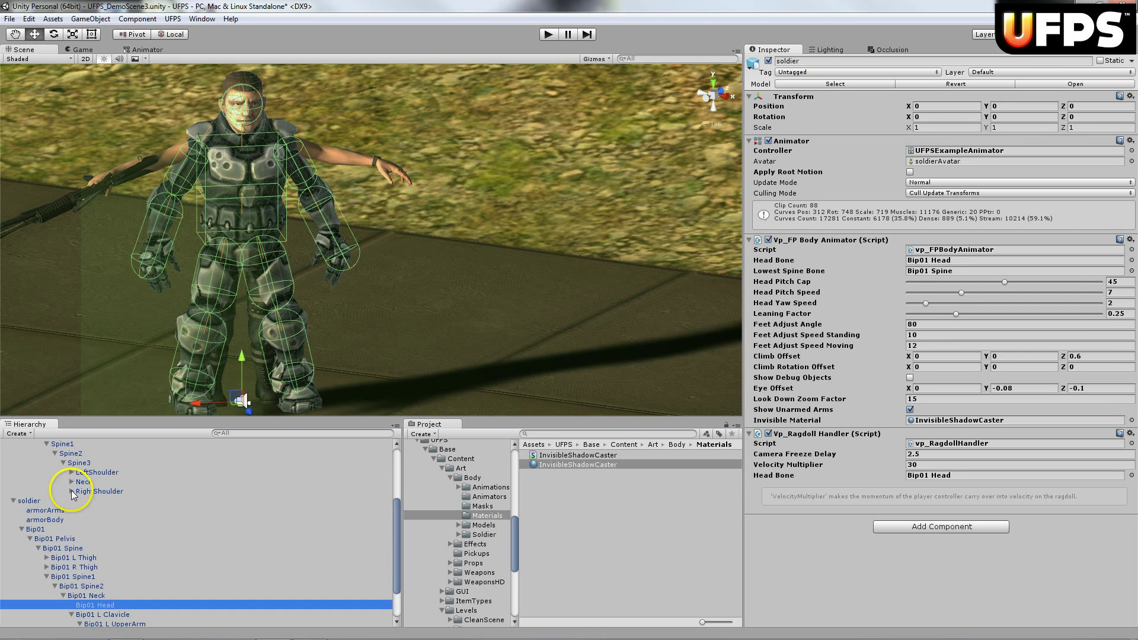
# - Expand the original Body's right arm from RightShoulder down to RightHand and copy the Weapons object inside it
pyautogui.click(72, 492)
pyautogui.click(80, 501)
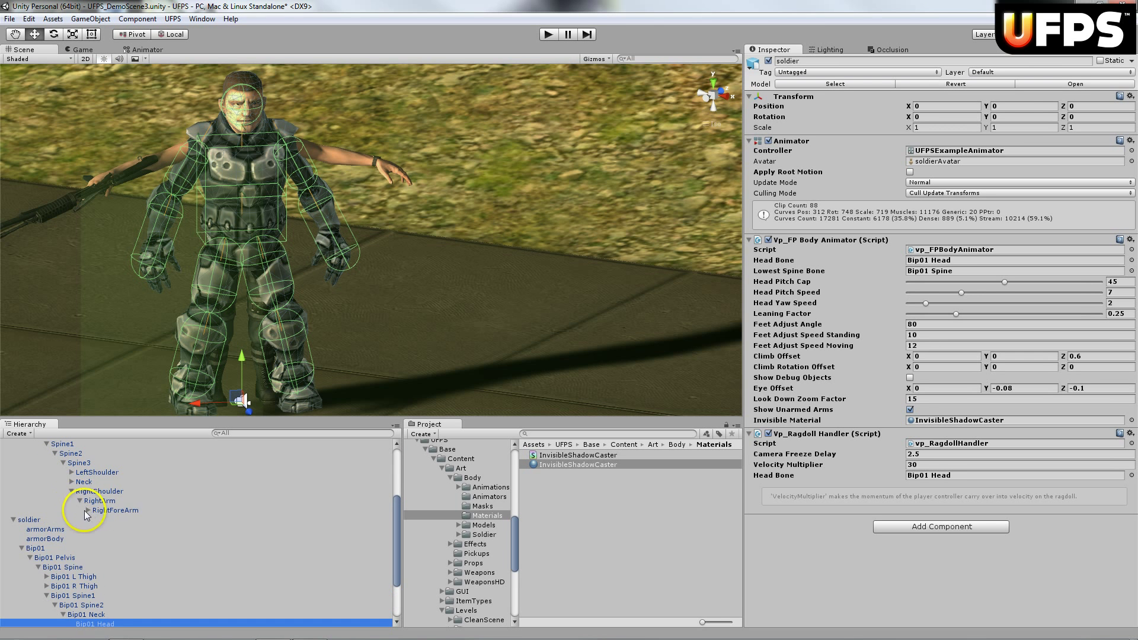
pyautogui.click(88, 510)
pyautogui.click(96, 520)
pyautogui.click(105, 529)
pyautogui.click(126, 530)
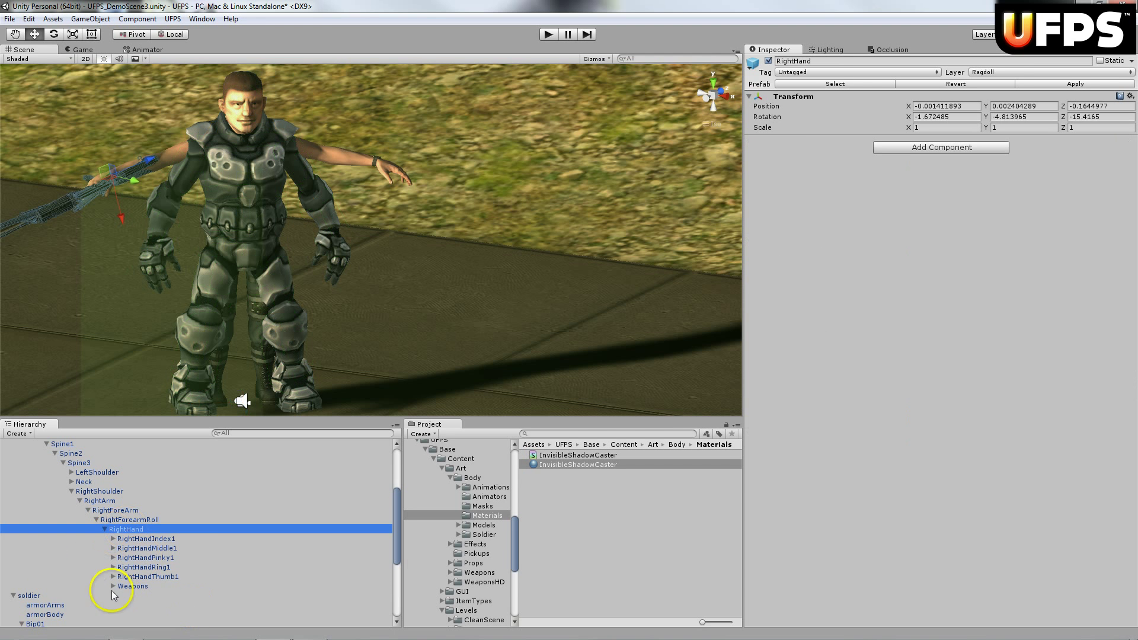
pyautogui.click(142, 586)
pyautogui.scroll(-4, 178, 563)
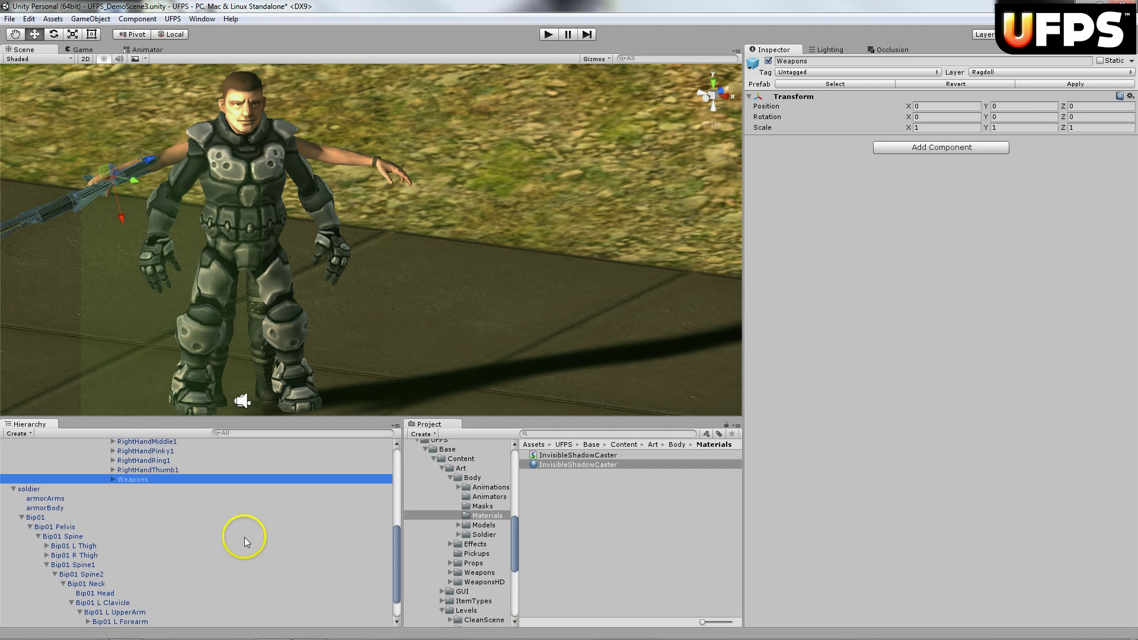
pyautogui.rightClick(148, 477)
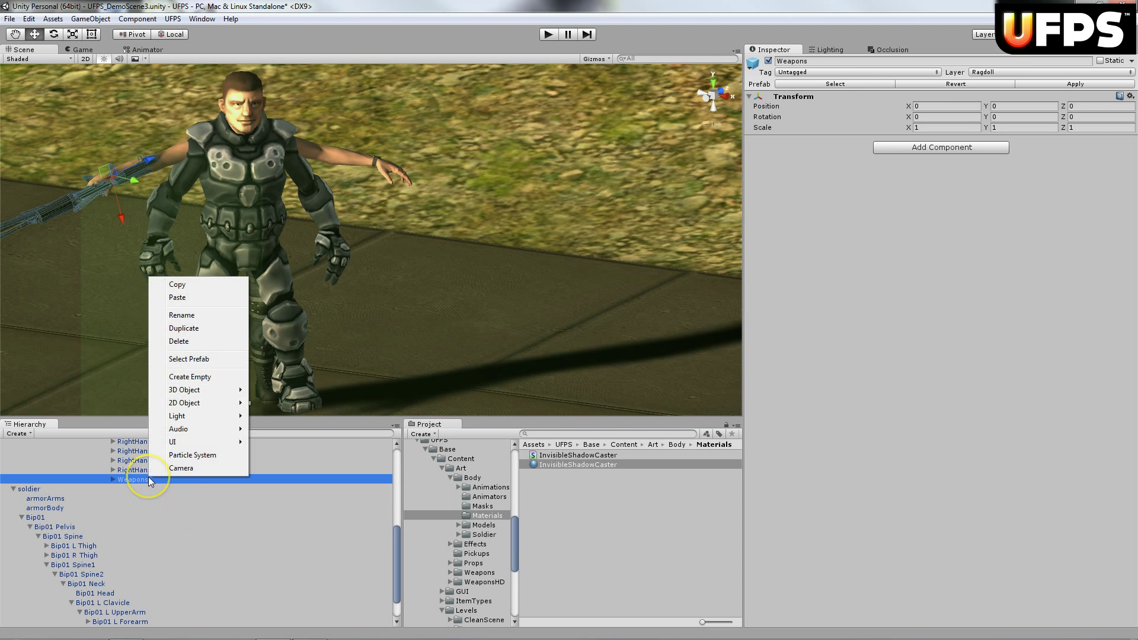
pyautogui.click(197, 289)
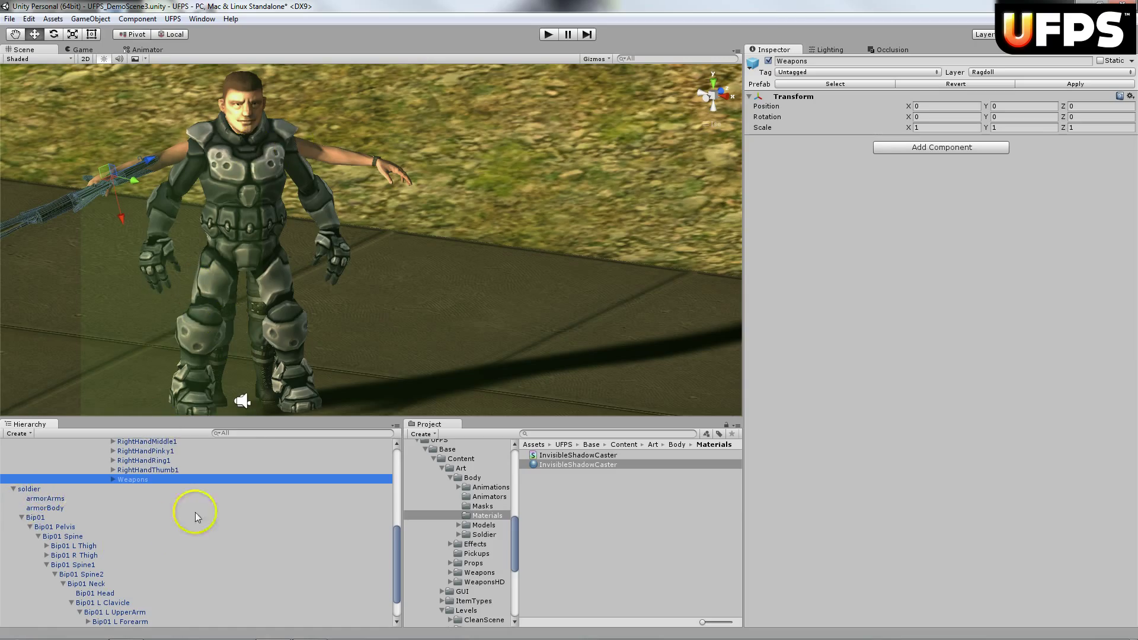
# - Paste the copied Weapons object beside the soldier's Bip01 R Hand, under Bip01 R Forearm, and expand the hand's children
pyautogui.scroll(-2, 172, 526)
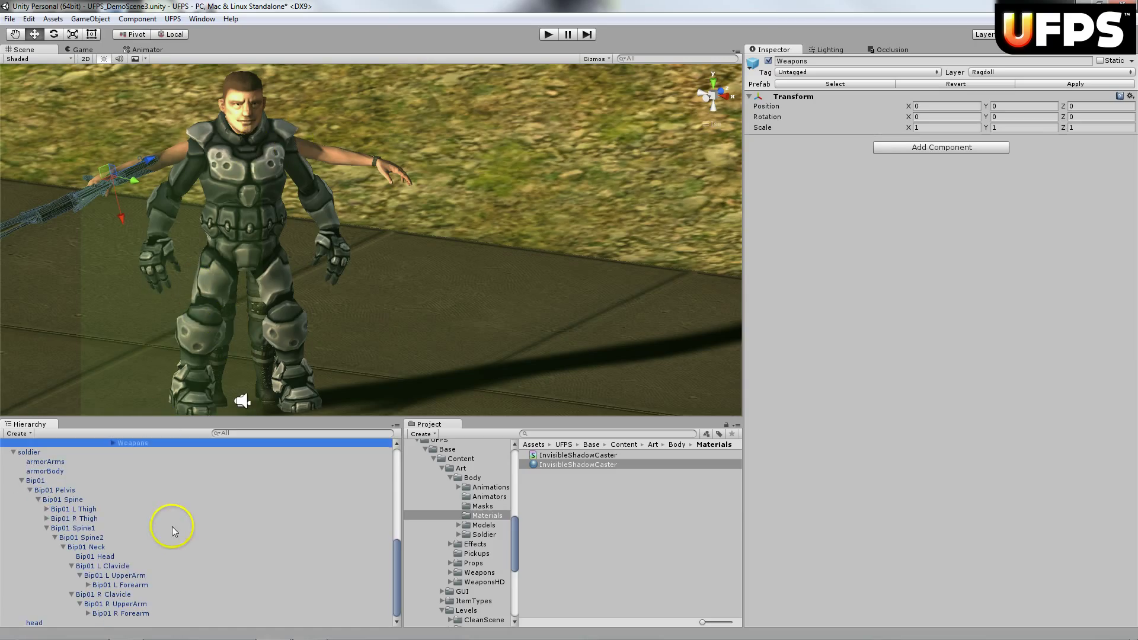
pyautogui.click(88, 614)
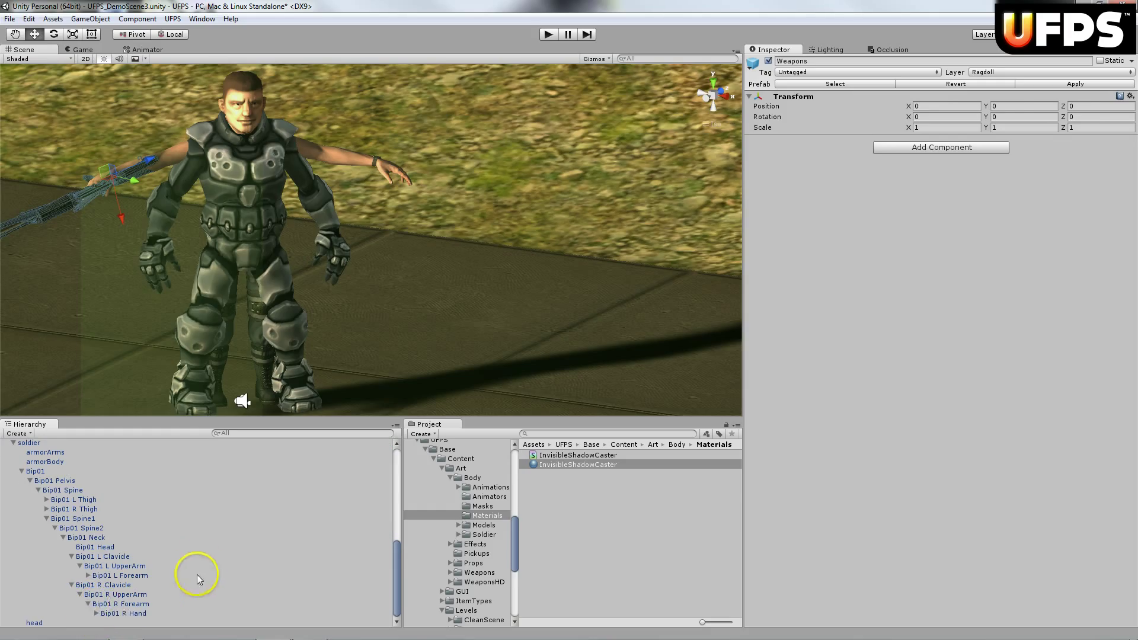
pyautogui.click(130, 615)
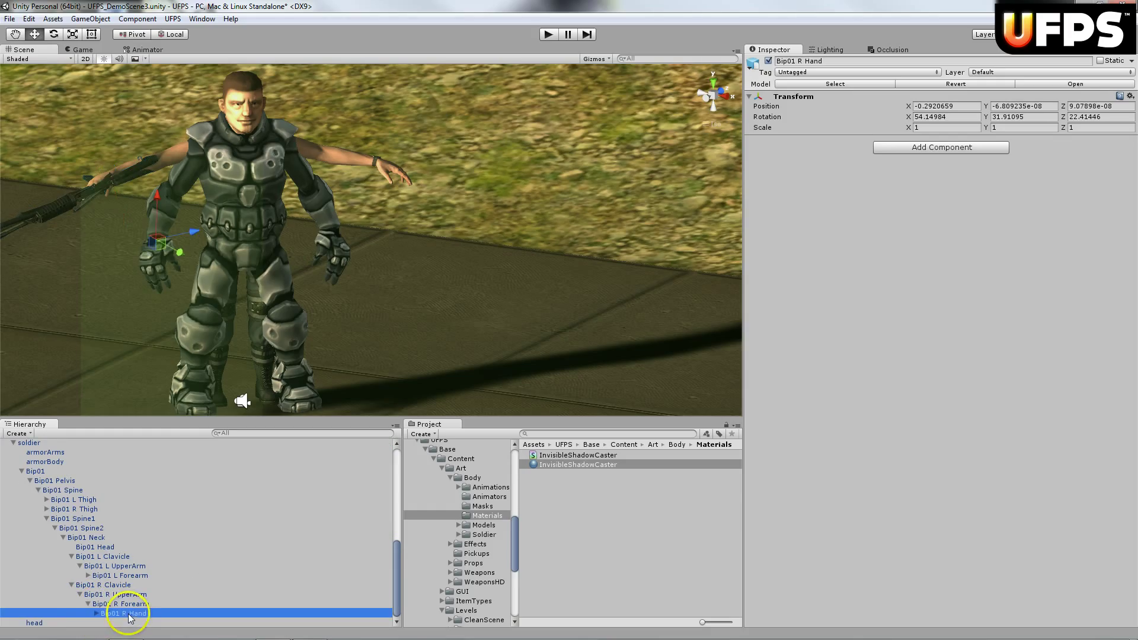
pyautogui.click(97, 615)
pyautogui.rightClick(141, 569)
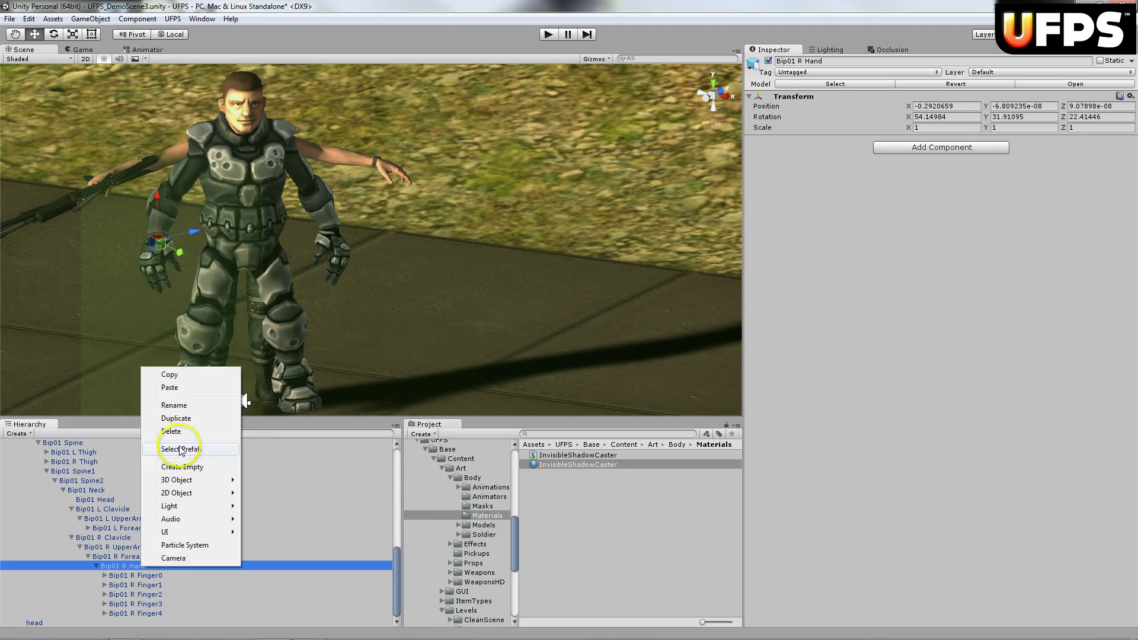
pyautogui.click(169, 388)
pyautogui.click(97, 556)
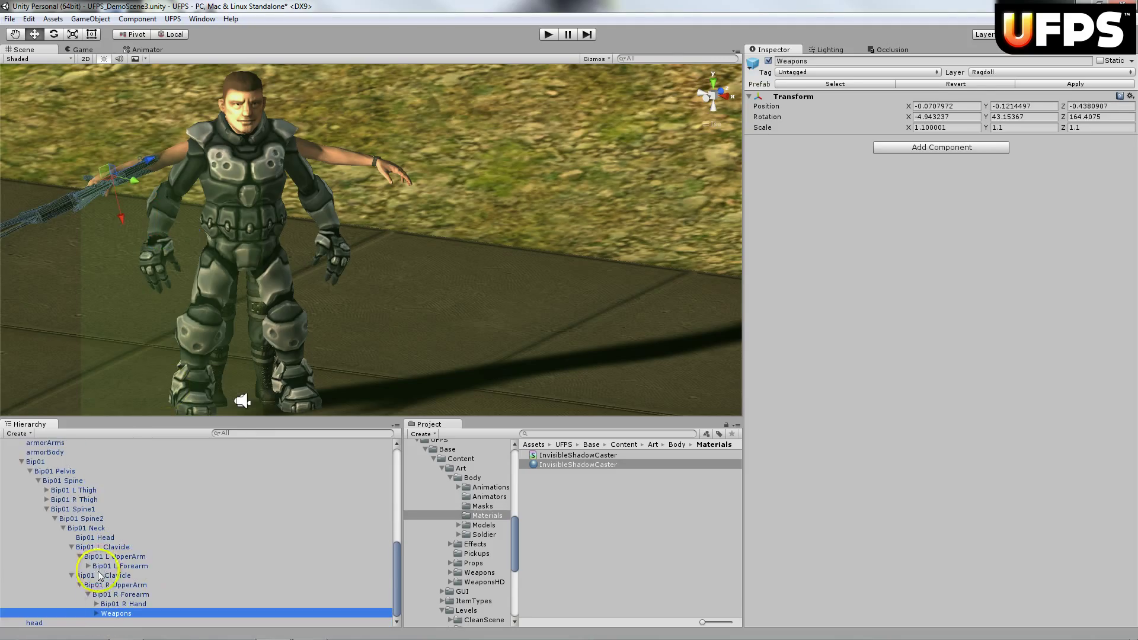
pyautogui.click(97, 605)
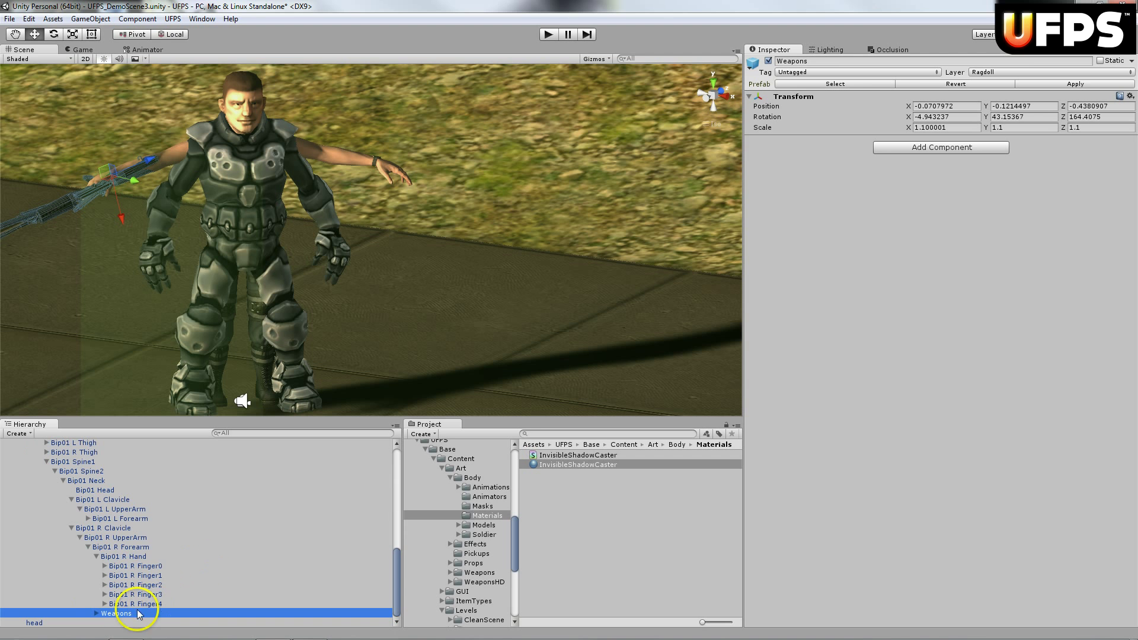
# - Parent the copied Weapons object to Bip01 R Hand on the soldier and reset its Transform
pyautogui.moveTo(121, 617); pyautogui.dragTo(148, 560)
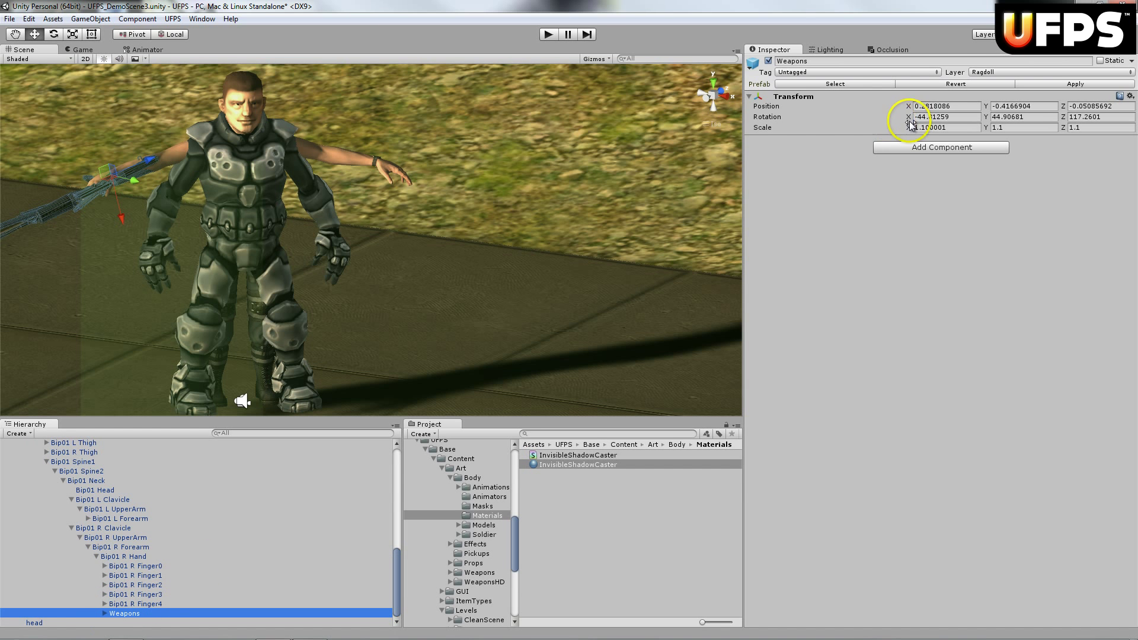
pyautogui.moveTo(741, 165); pyautogui.dragTo(532, 172)
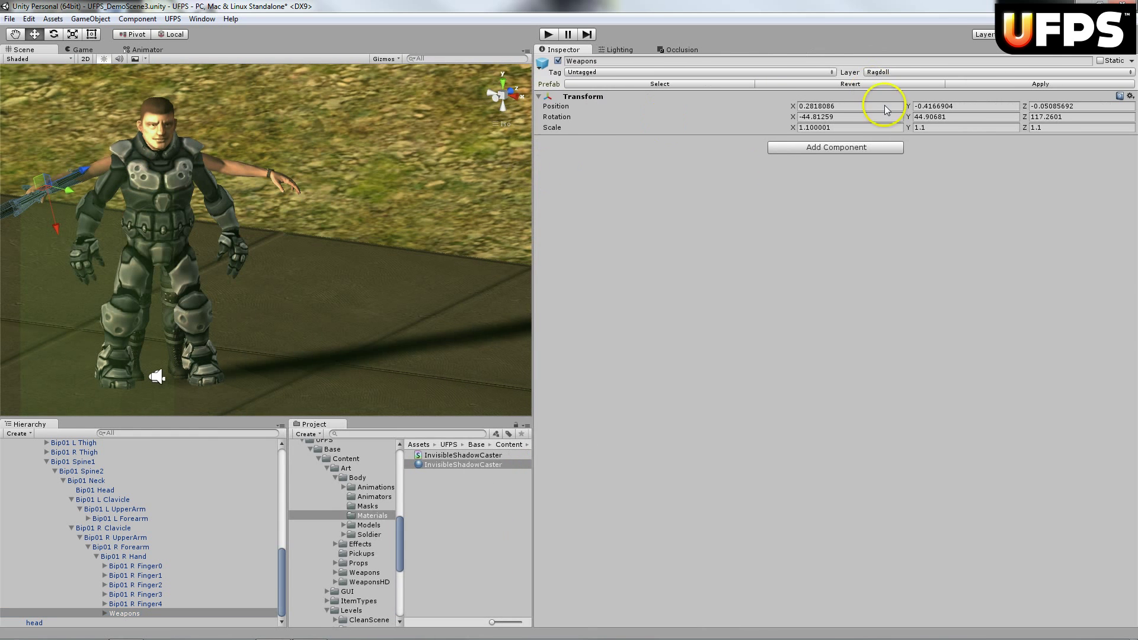
pyautogui.click(1131, 97)
pyautogui.click(1057, 109)
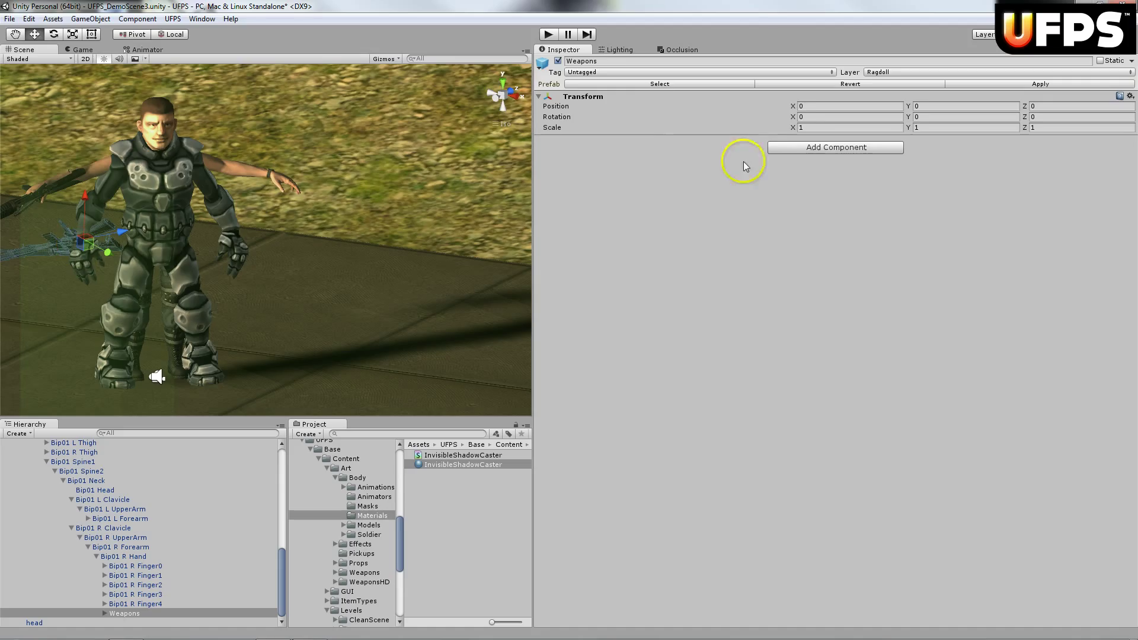
# - Set the position of the soldier's Weapons object to X -0.09, Y 0.07, Z 0.03
pyautogui.click(829, 105)
pyautogui.write('-.09')
pyautogui.press('Tab')
pyautogui.write('.07')
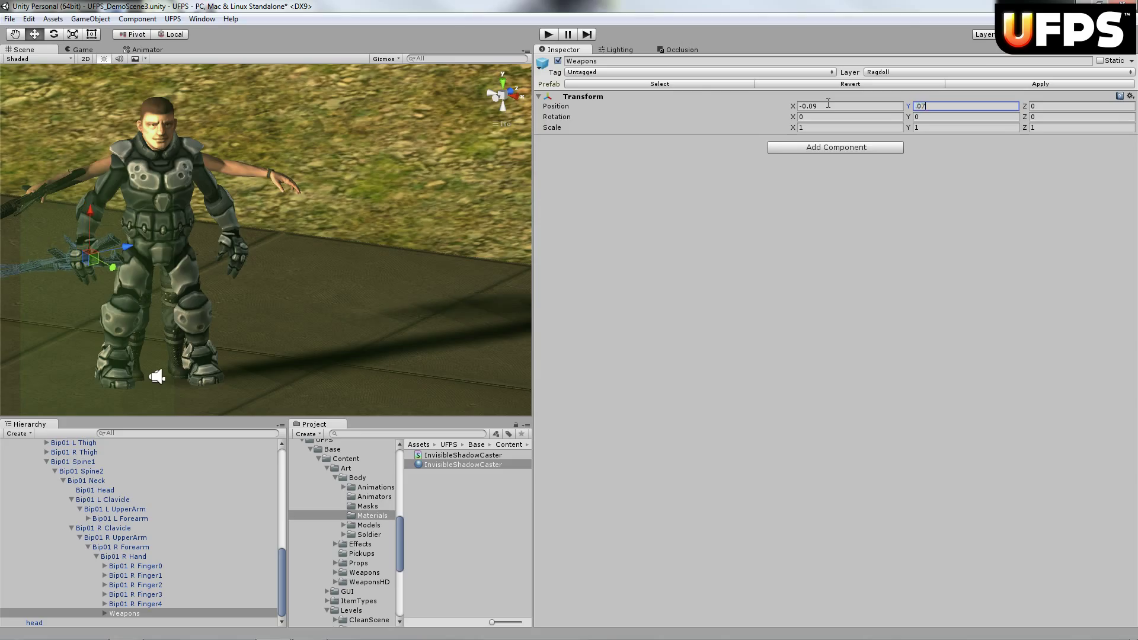
pyautogui.press('Tab')
pyautogui.write('.03')
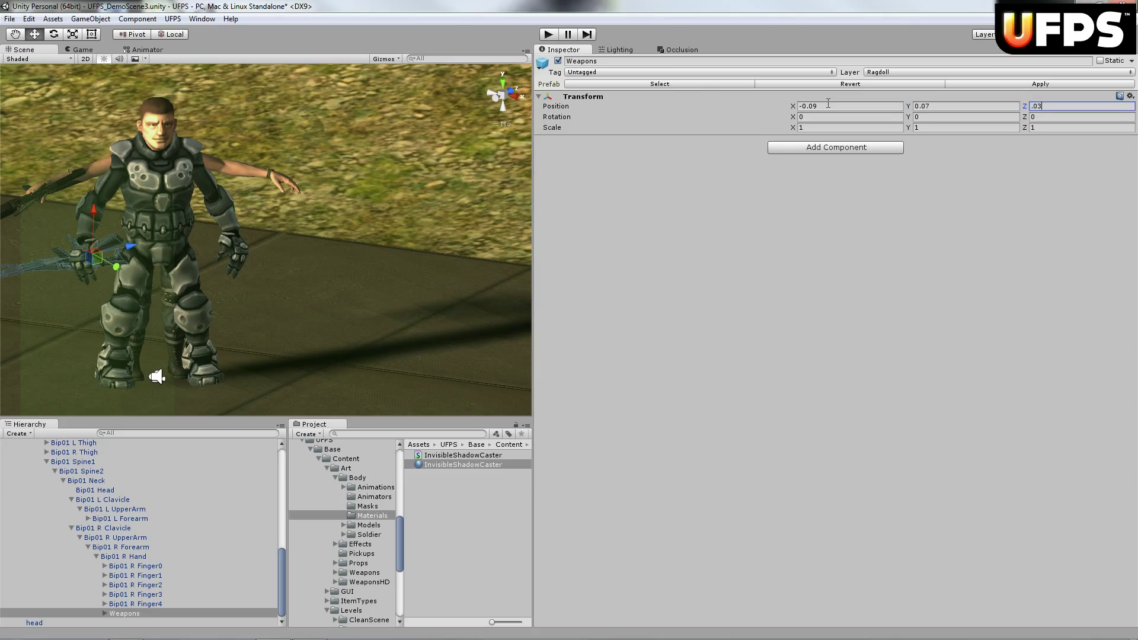
pyautogui.press('Tab')
# - Set the rotation of the soldier's Weapons object to X 345, Y 81, Z 150
pyautogui.click(831, 118)
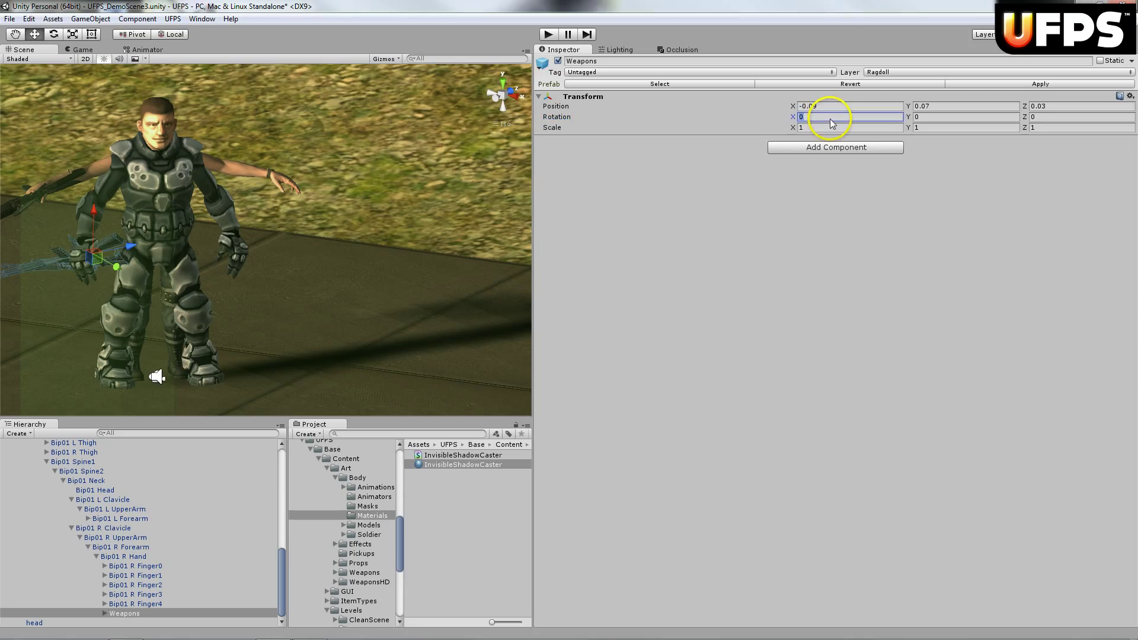
pyautogui.write('345')
pyautogui.press('Tab')
pyautogui.write('81')
pyautogui.press('Tab')
pyautogui.write('150')
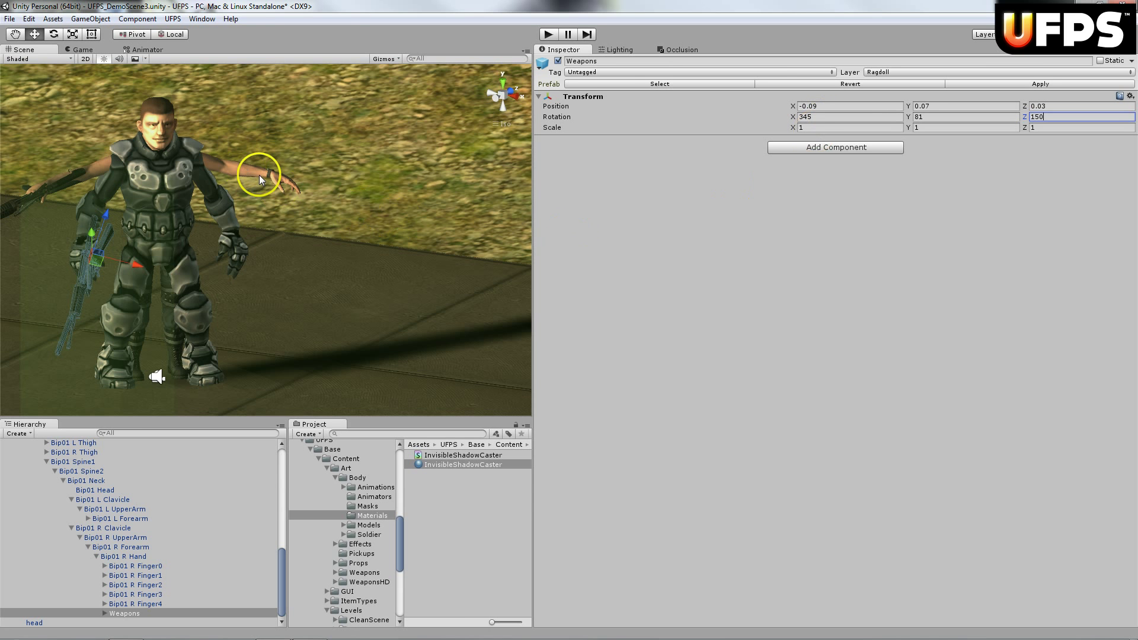
# - Disable the Vp_3rd Person Weapon Aim script on 1Pistol inside the soldier's Weapons object
pyautogui.scroll(-2, 241, 585)
pyautogui.click(104, 566)
pyautogui.click(119, 575)
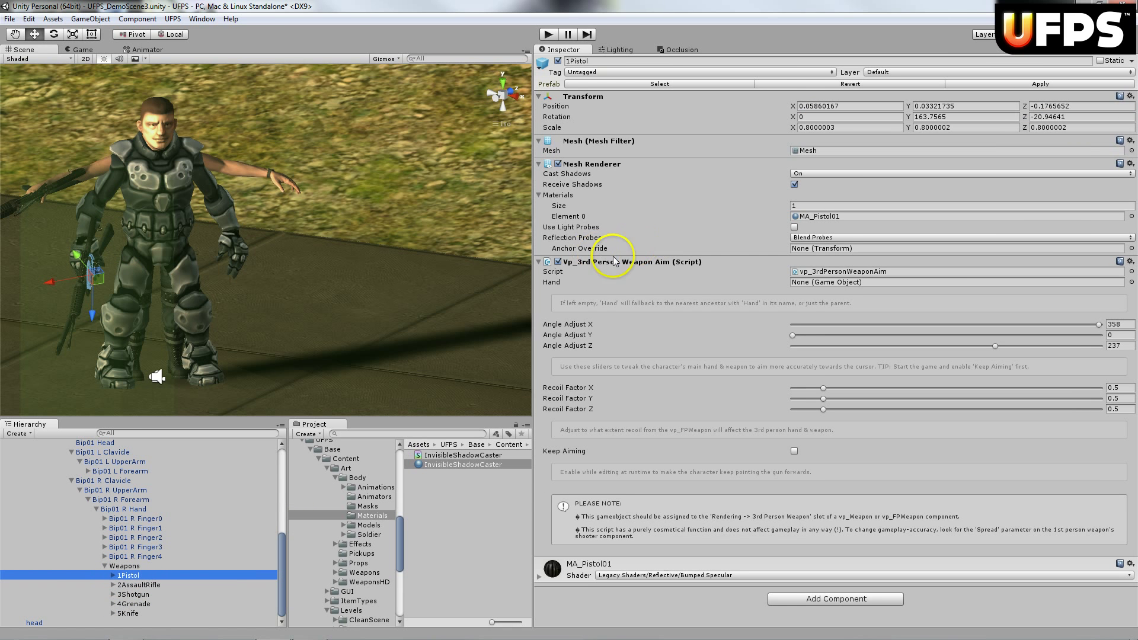
pyautogui.click(558, 261)
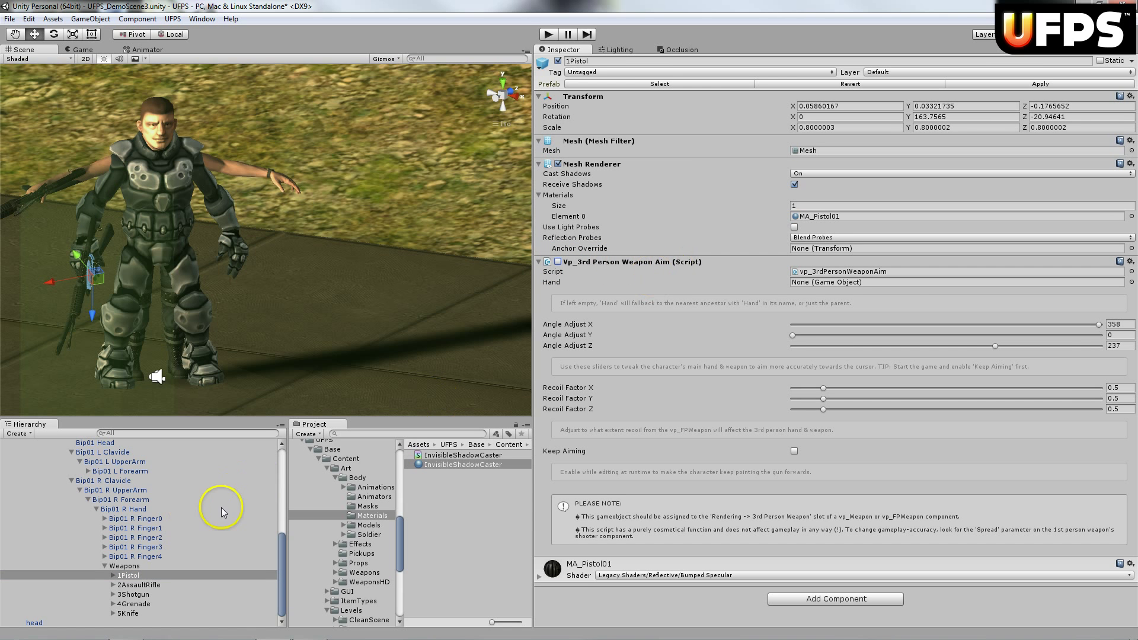
# - Assign the soldier's 1Pistol as the 3rd Person Weapon in the Vp_FP Weapon Rendering settings of the FPSCamera's 1Pistol
pyautogui.scroll(7, 222, 515)
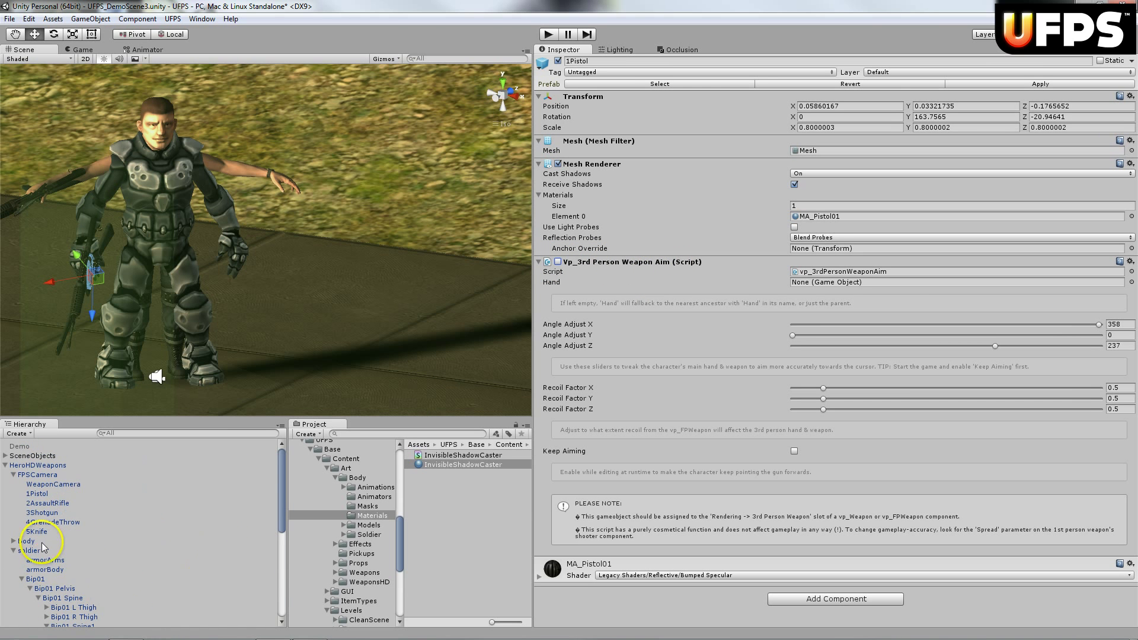
pyautogui.click(44, 493)
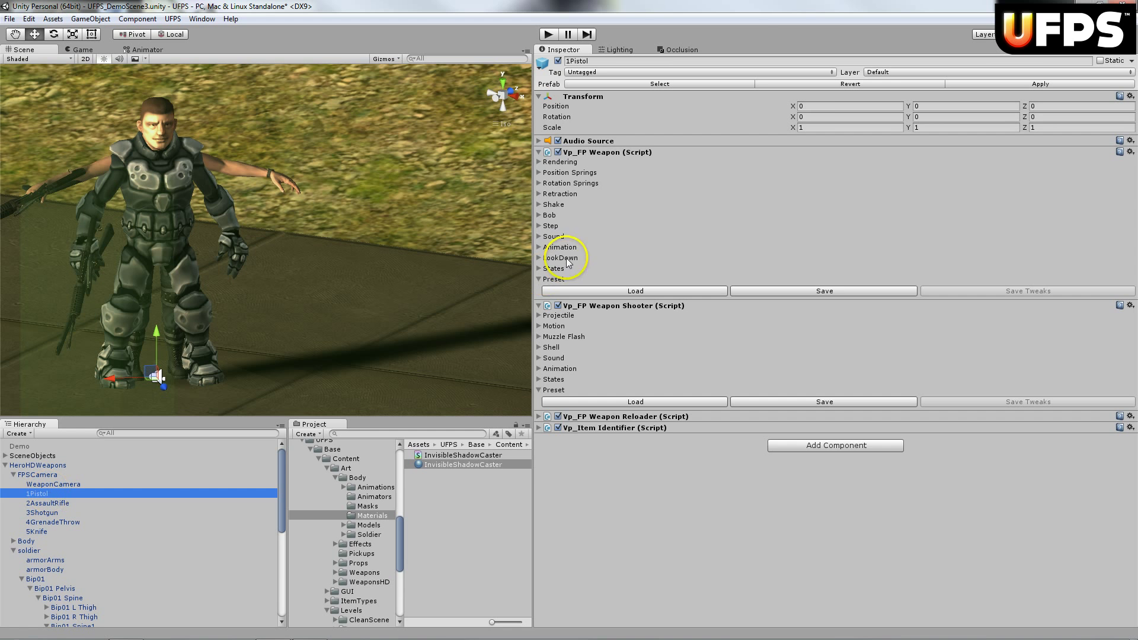
pyautogui.click(540, 162)
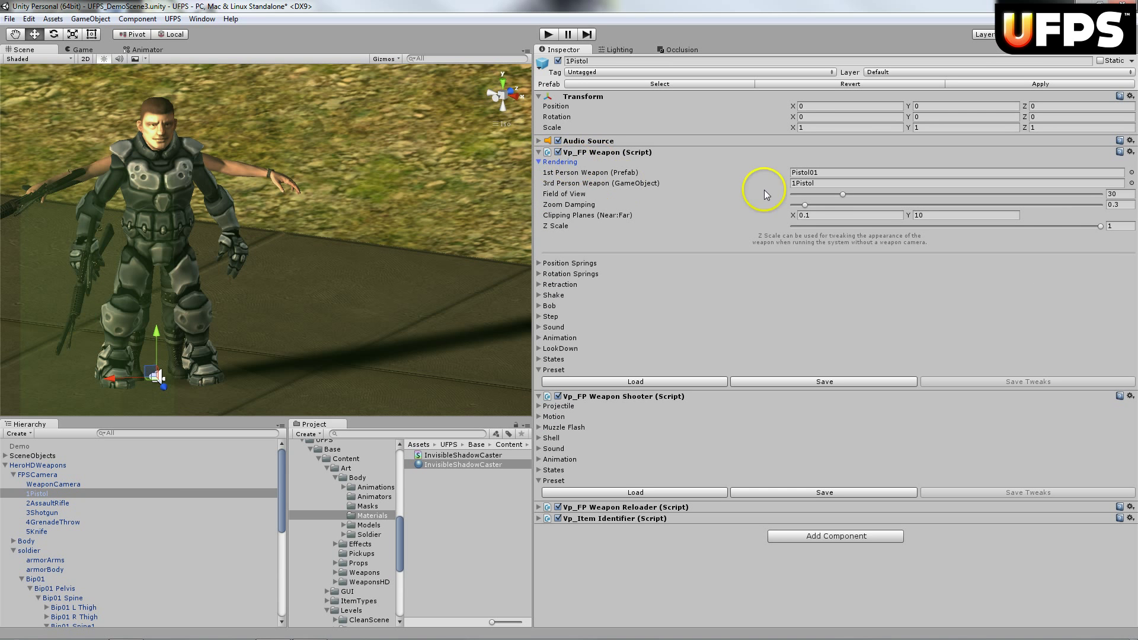
pyautogui.scroll(-10, 119, 518)
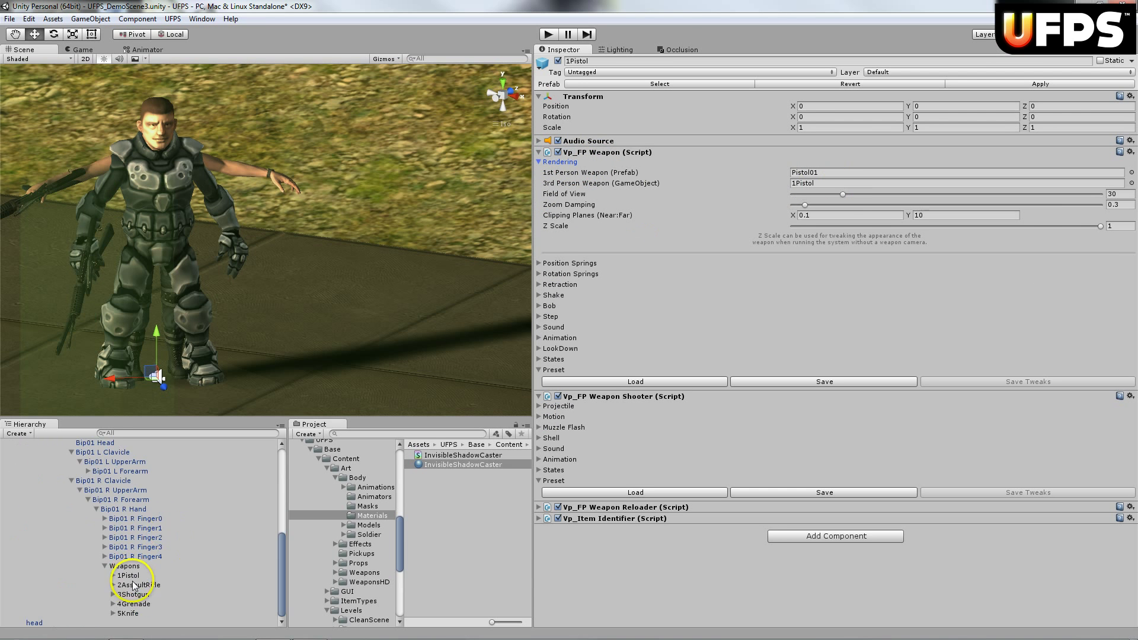
pyautogui.click(132, 576)
pyautogui.click(747, 243)
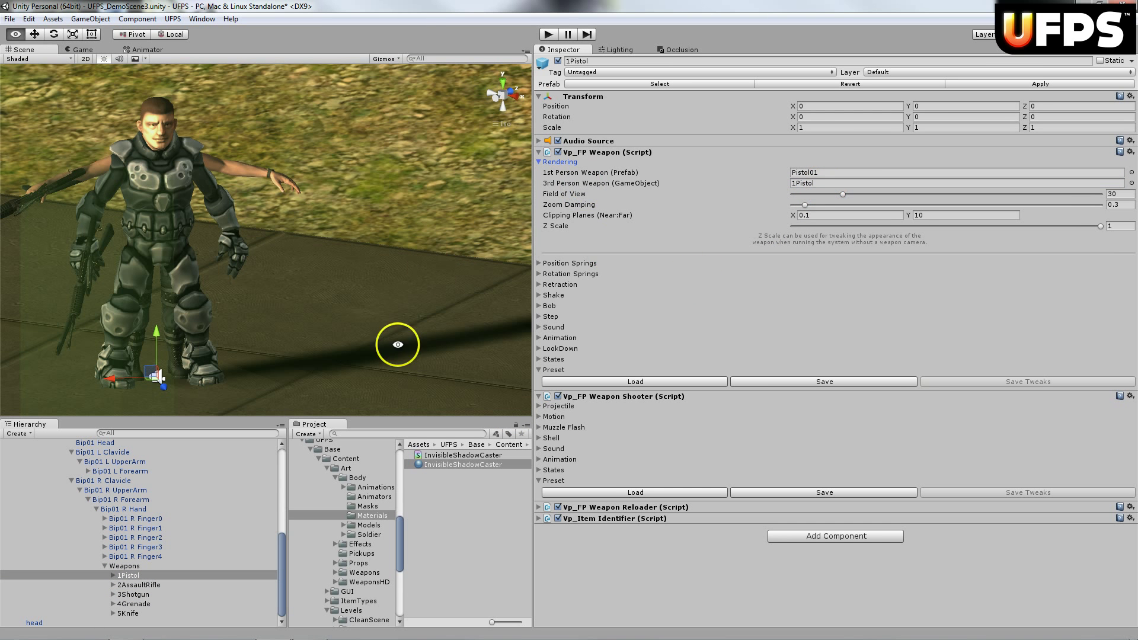
pyautogui.hotkey('ctrl', 'z')
# - Delete the original Body object from HeroHDWeapons, accepting the loss of the prefab connection
pyautogui.click(27, 542)
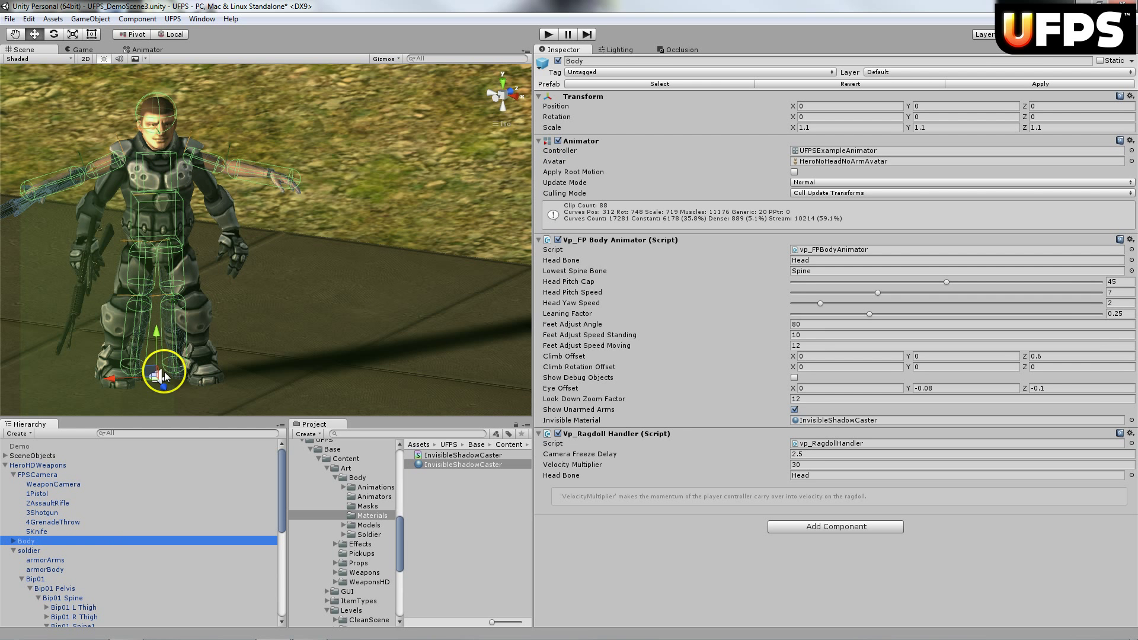
pyautogui.press('Delete')
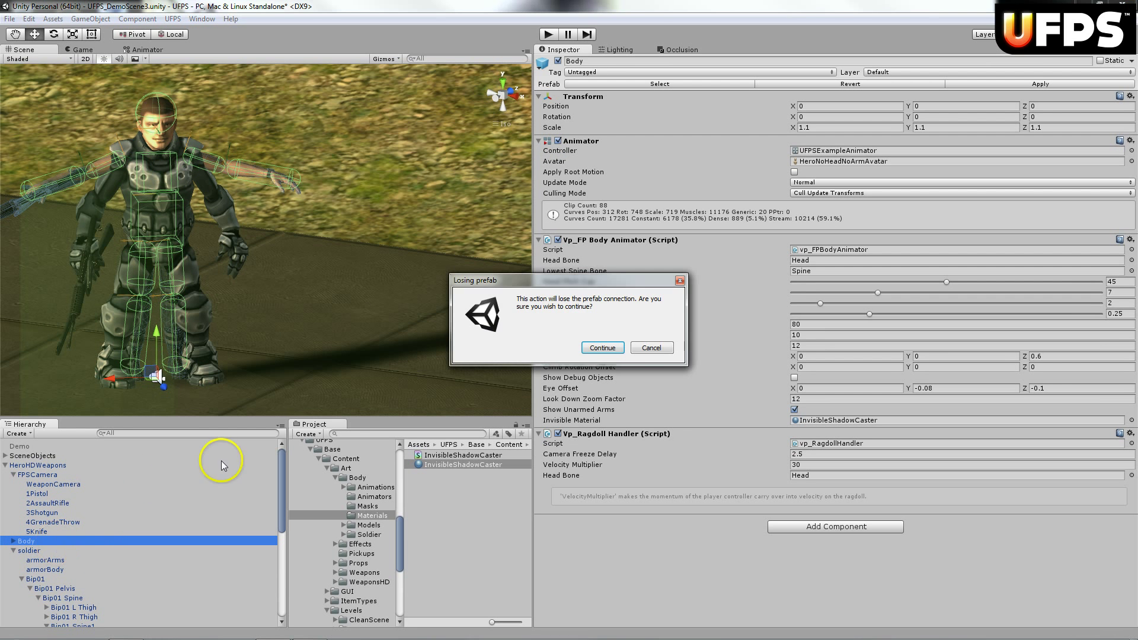
pyautogui.click(603, 348)
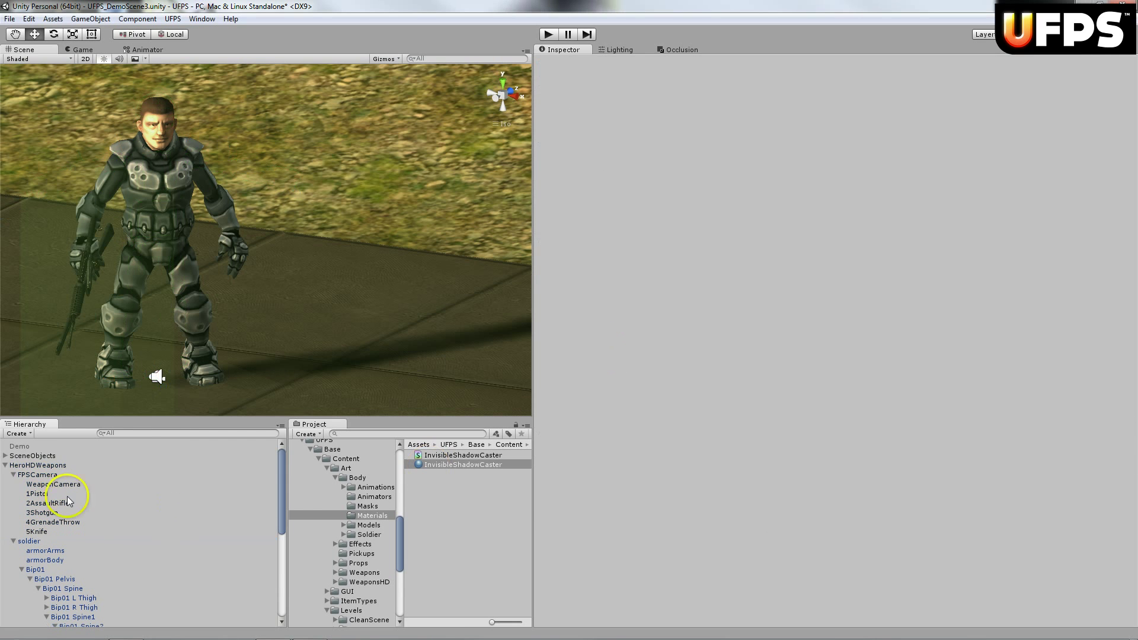
# - Rename the HeroHDWeapons player object as AnimatedSoldier
pyautogui.click(42, 466)
pyautogui.click(650, 60)
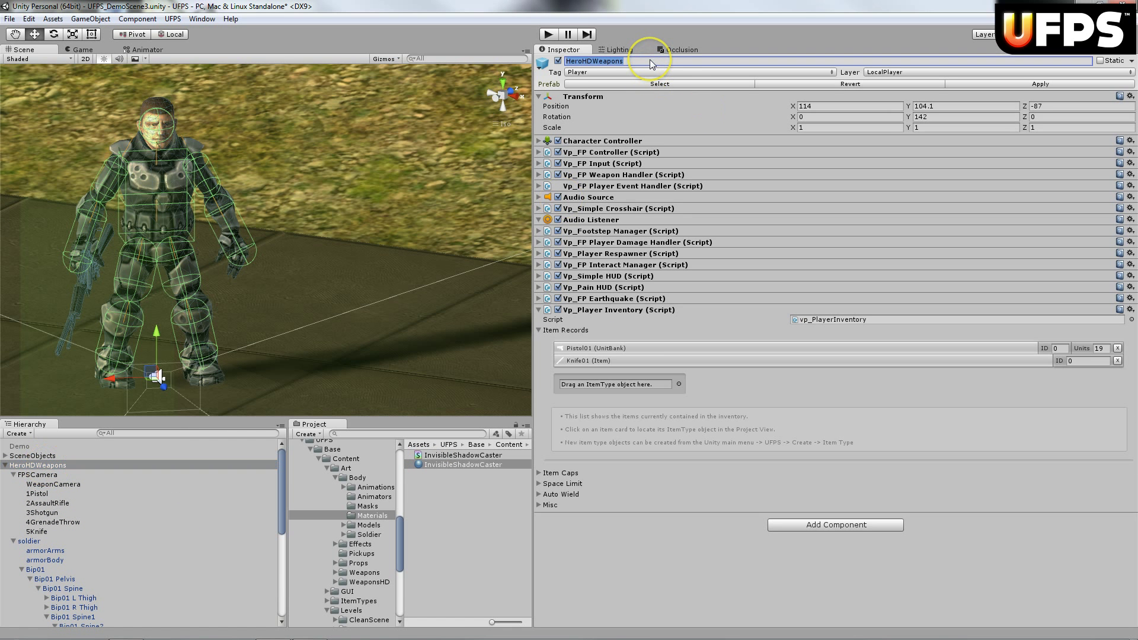
pyautogui.write('AnimatedSoldier')
# - Save AnimatedSoldier as a new prefab in the Players folder under Prefabs
pyautogui.moveTo(402, 522); pyautogui.dragTo(402, 571)
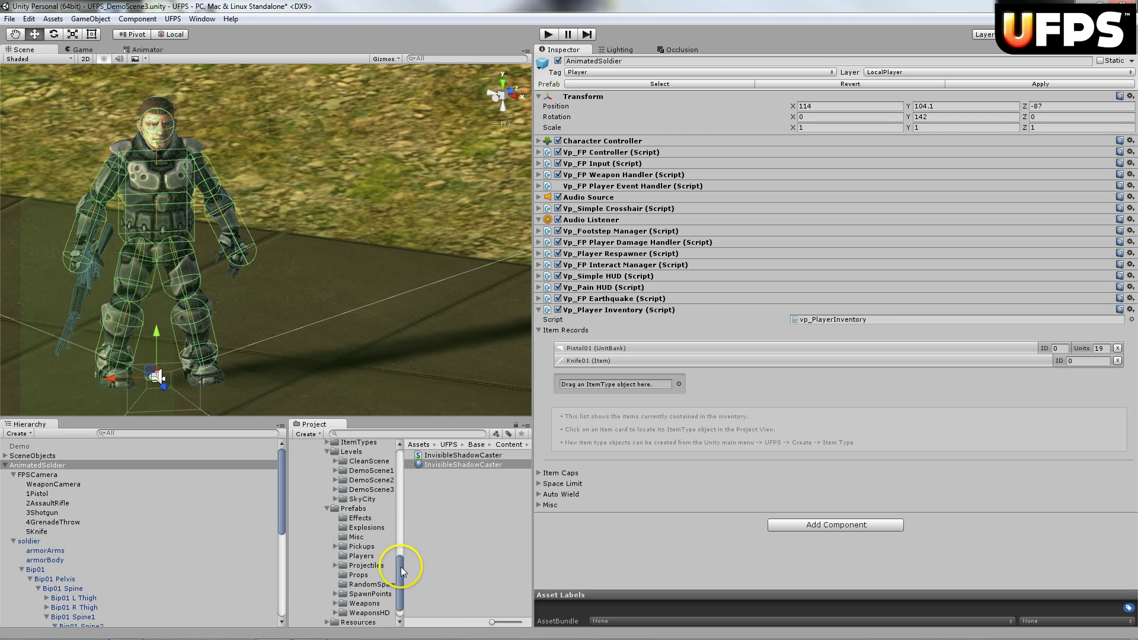
pyautogui.click(353, 507)
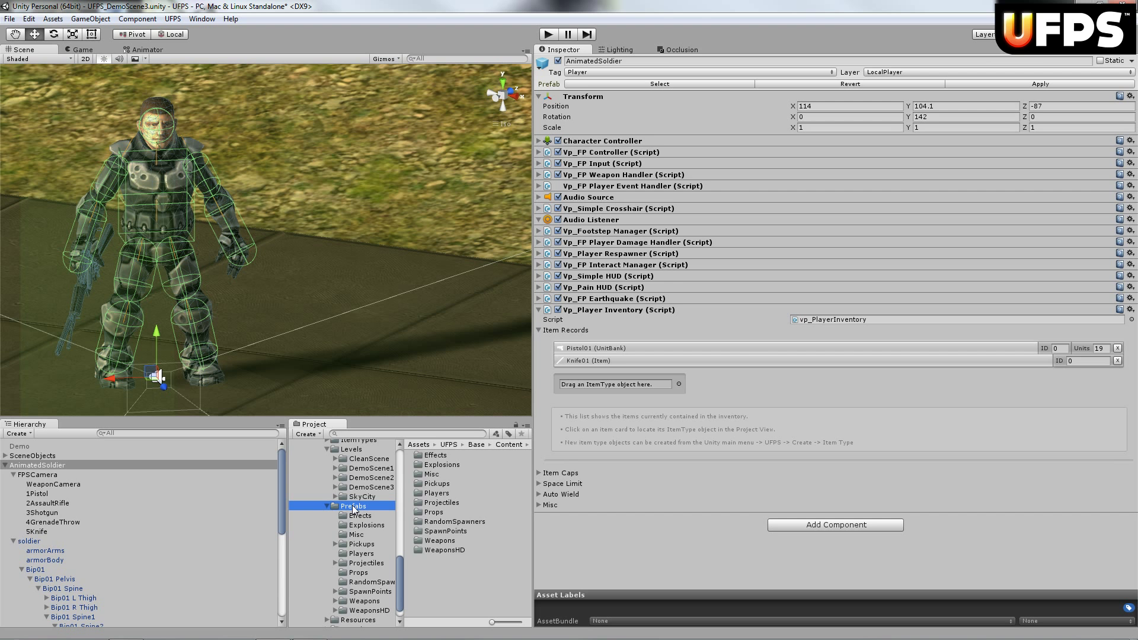
pyautogui.click(368, 555)
pyautogui.moveTo(37, 465); pyautogui.dragTo(457, 543)
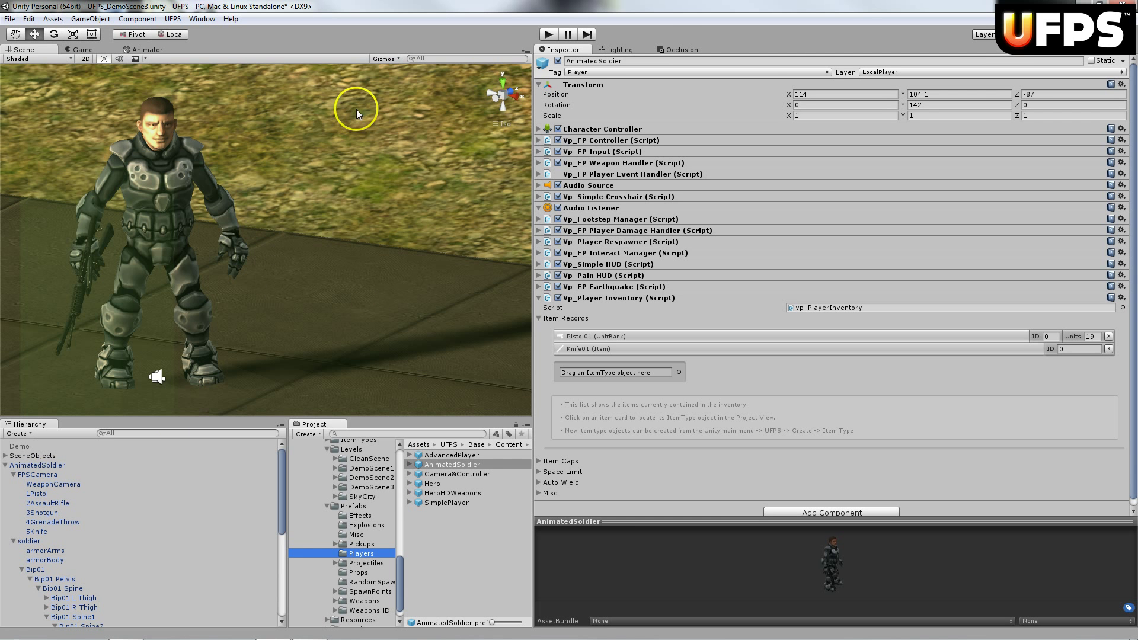
# - Run the game and switch to the third-person view to check the soldier body and its weapon
pyautogui.click(549, 34)
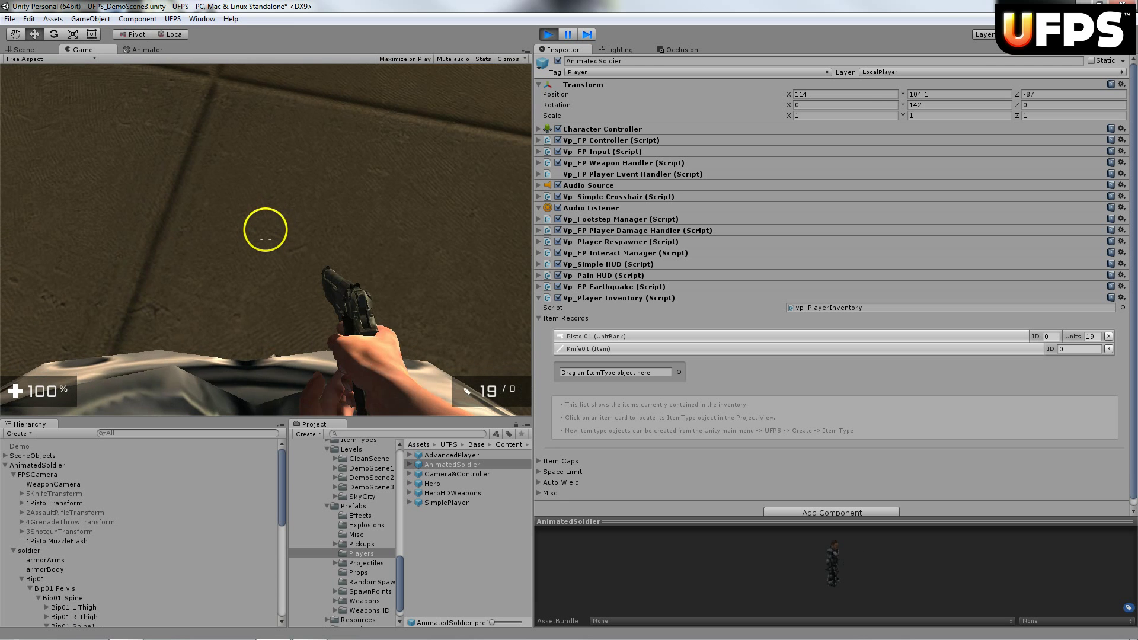
pyautogui.press('v')
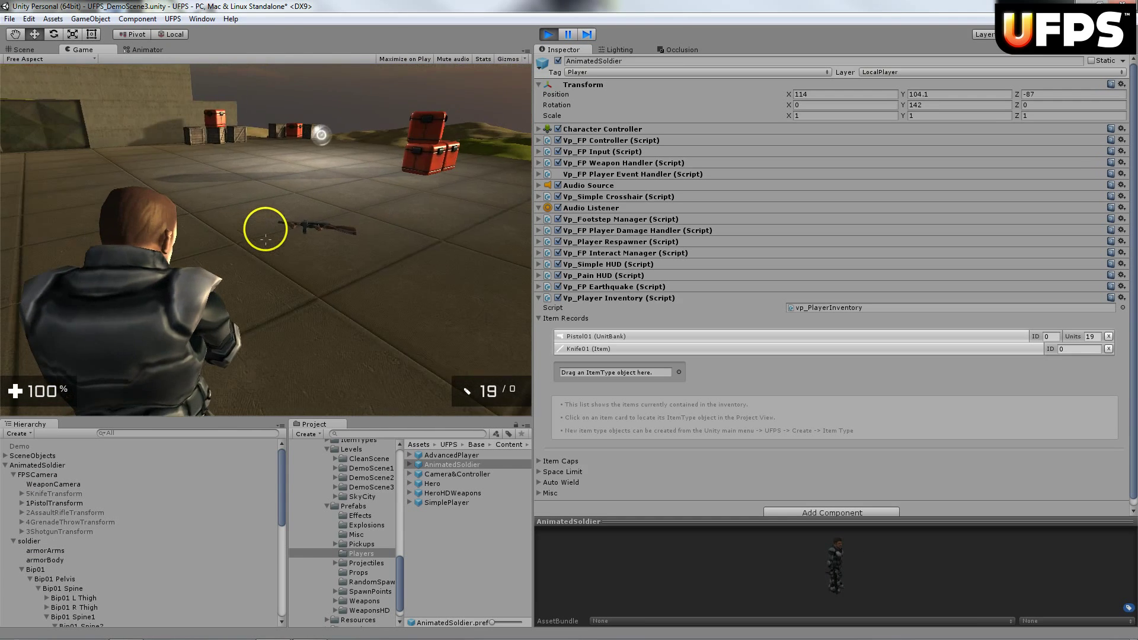
pyautogui.click(265, 239)
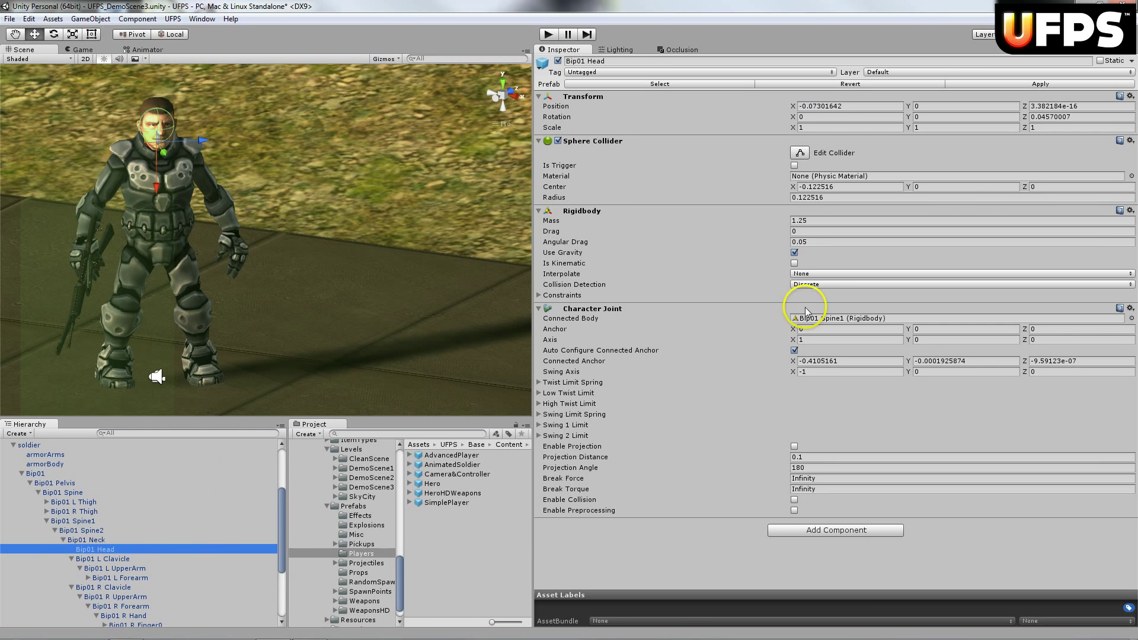
# - Try scaling Bip01 Head to 0 on the X axis, and undo the scale change
pyautogui.click(845, 128)
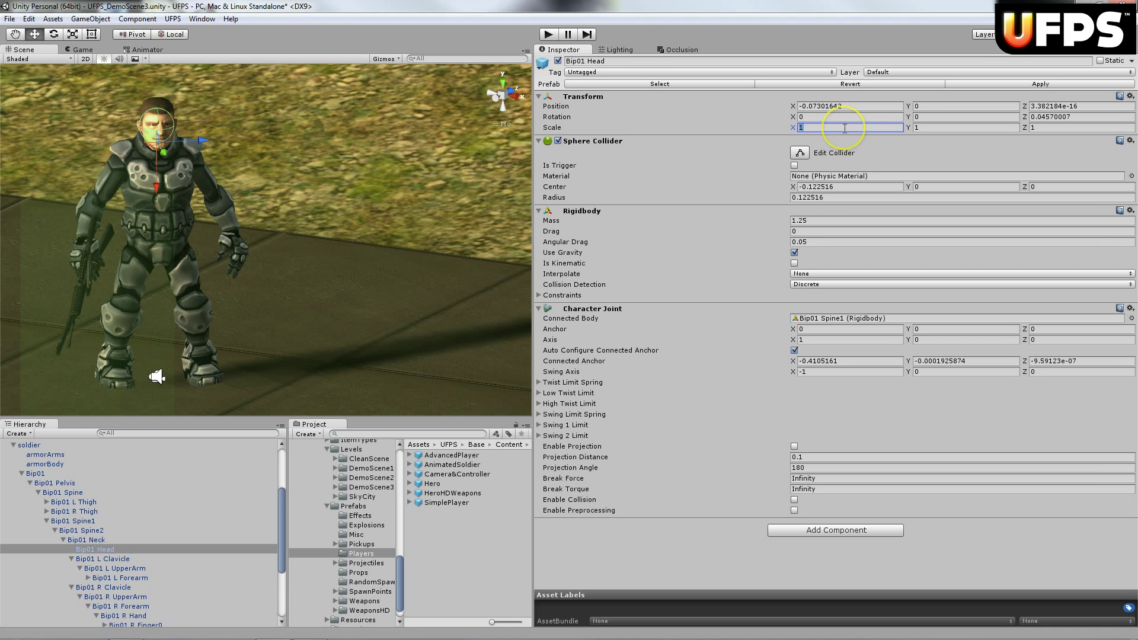
pyautogui.write('0')
pyautogui.press('Tab')
pyautogui.write('0')
pyautogui.press('Tab')
pyautogui.write('0')
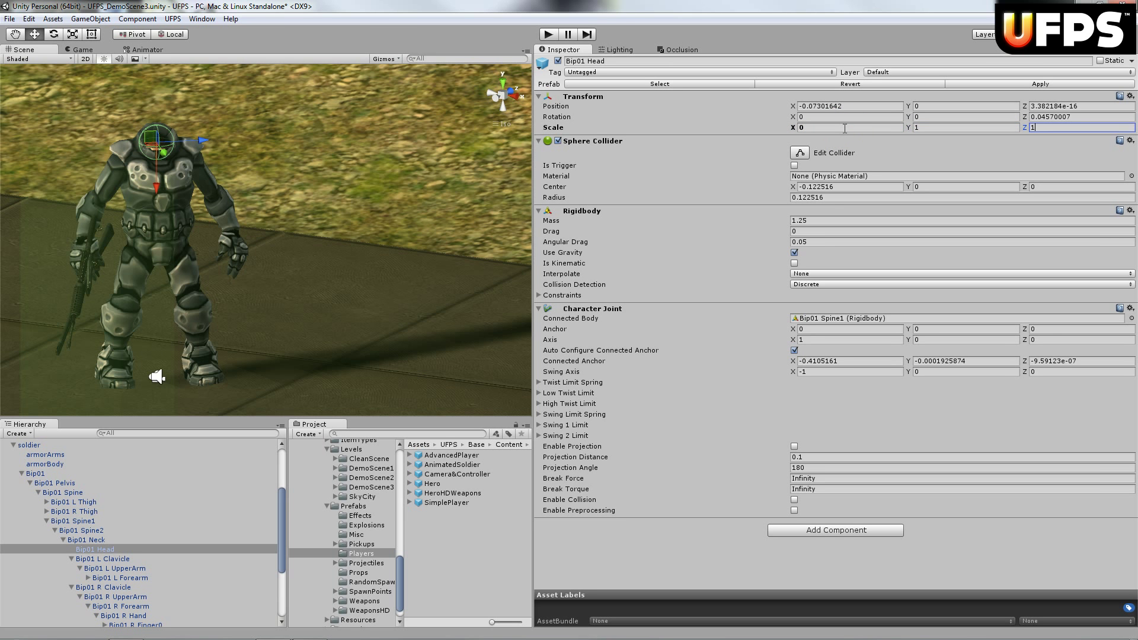
pyautogui.hotkey('ctrl', 'z')
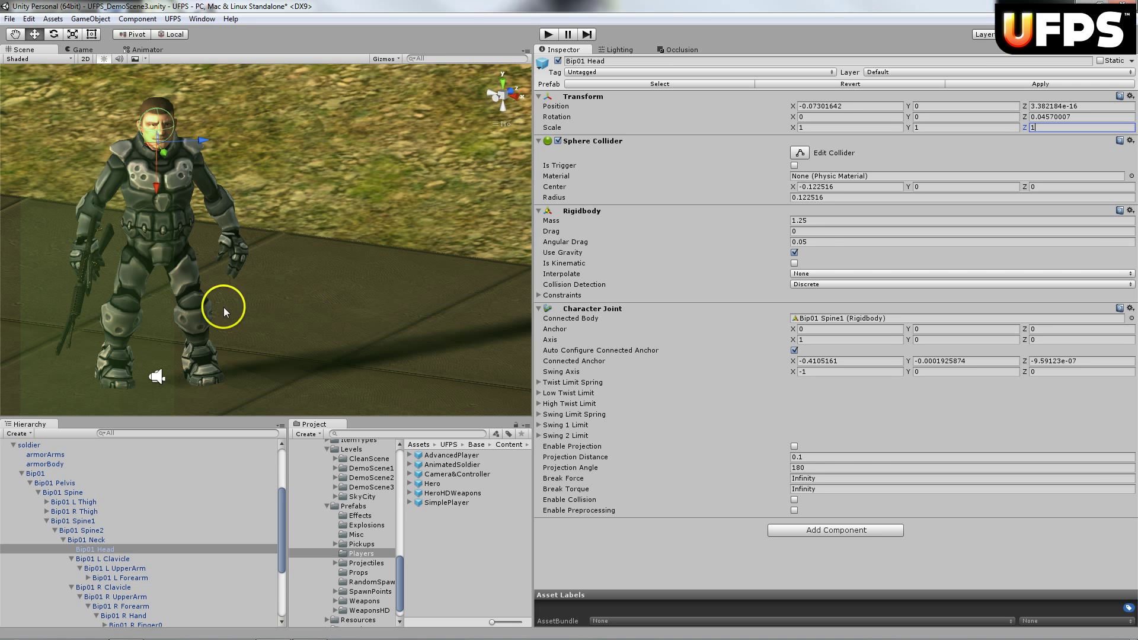